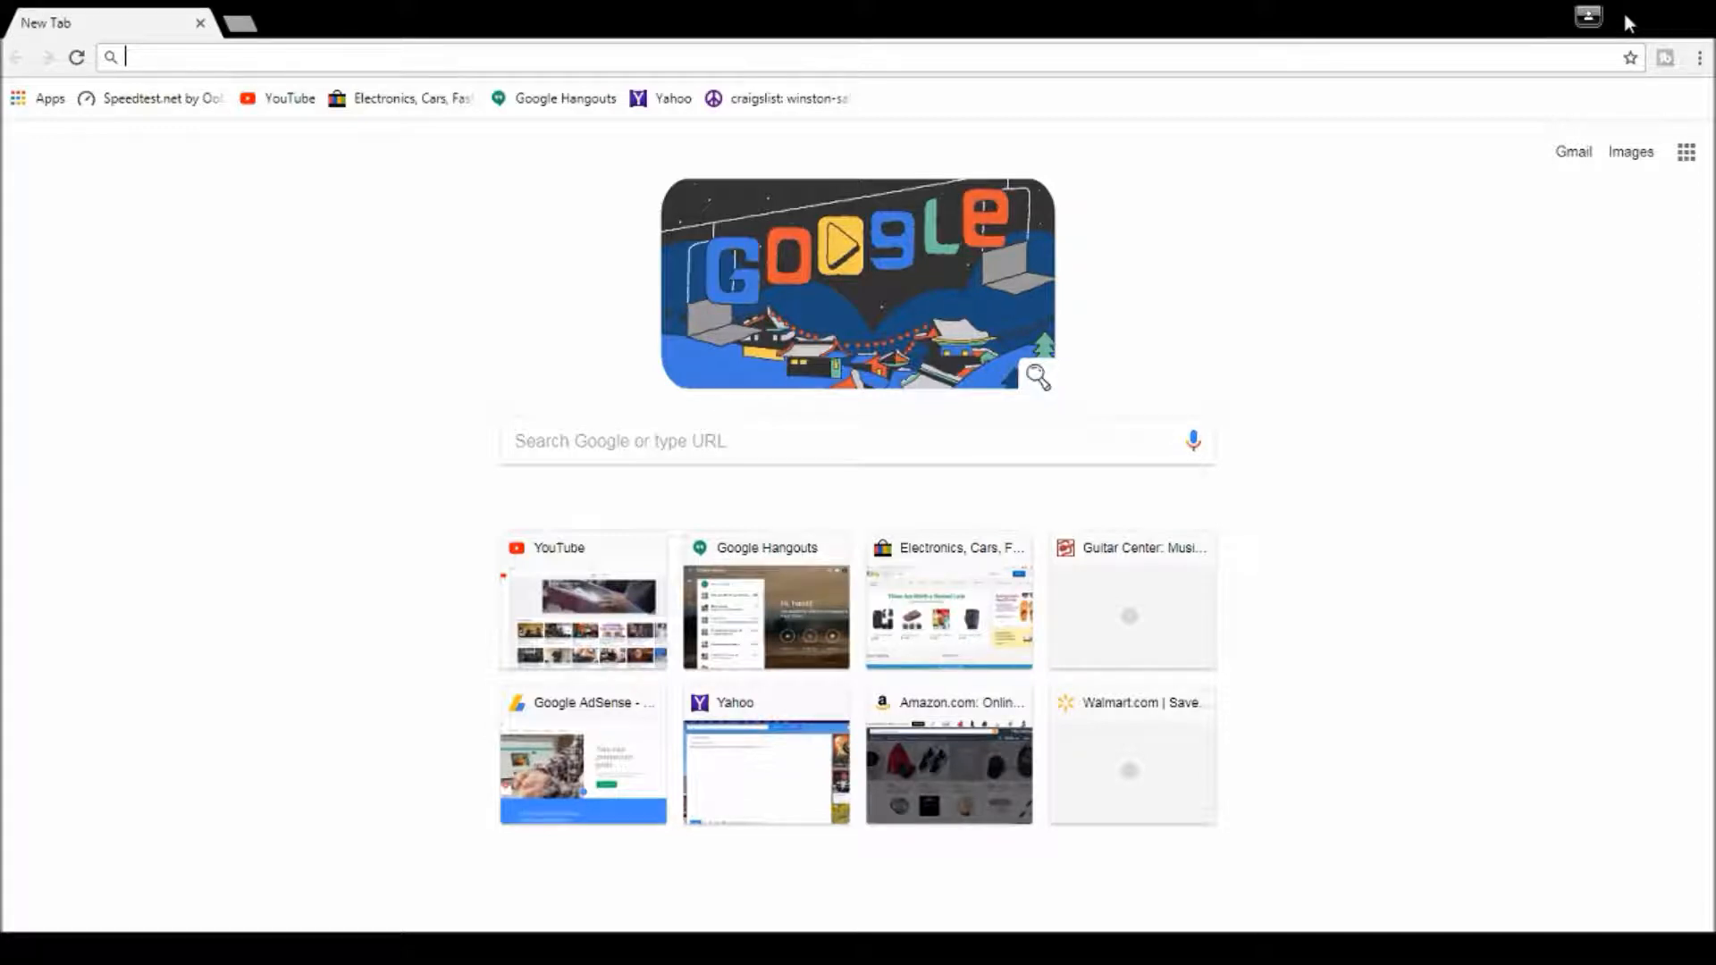
Step: Open the website canva.com in the browser
click(620, 453)
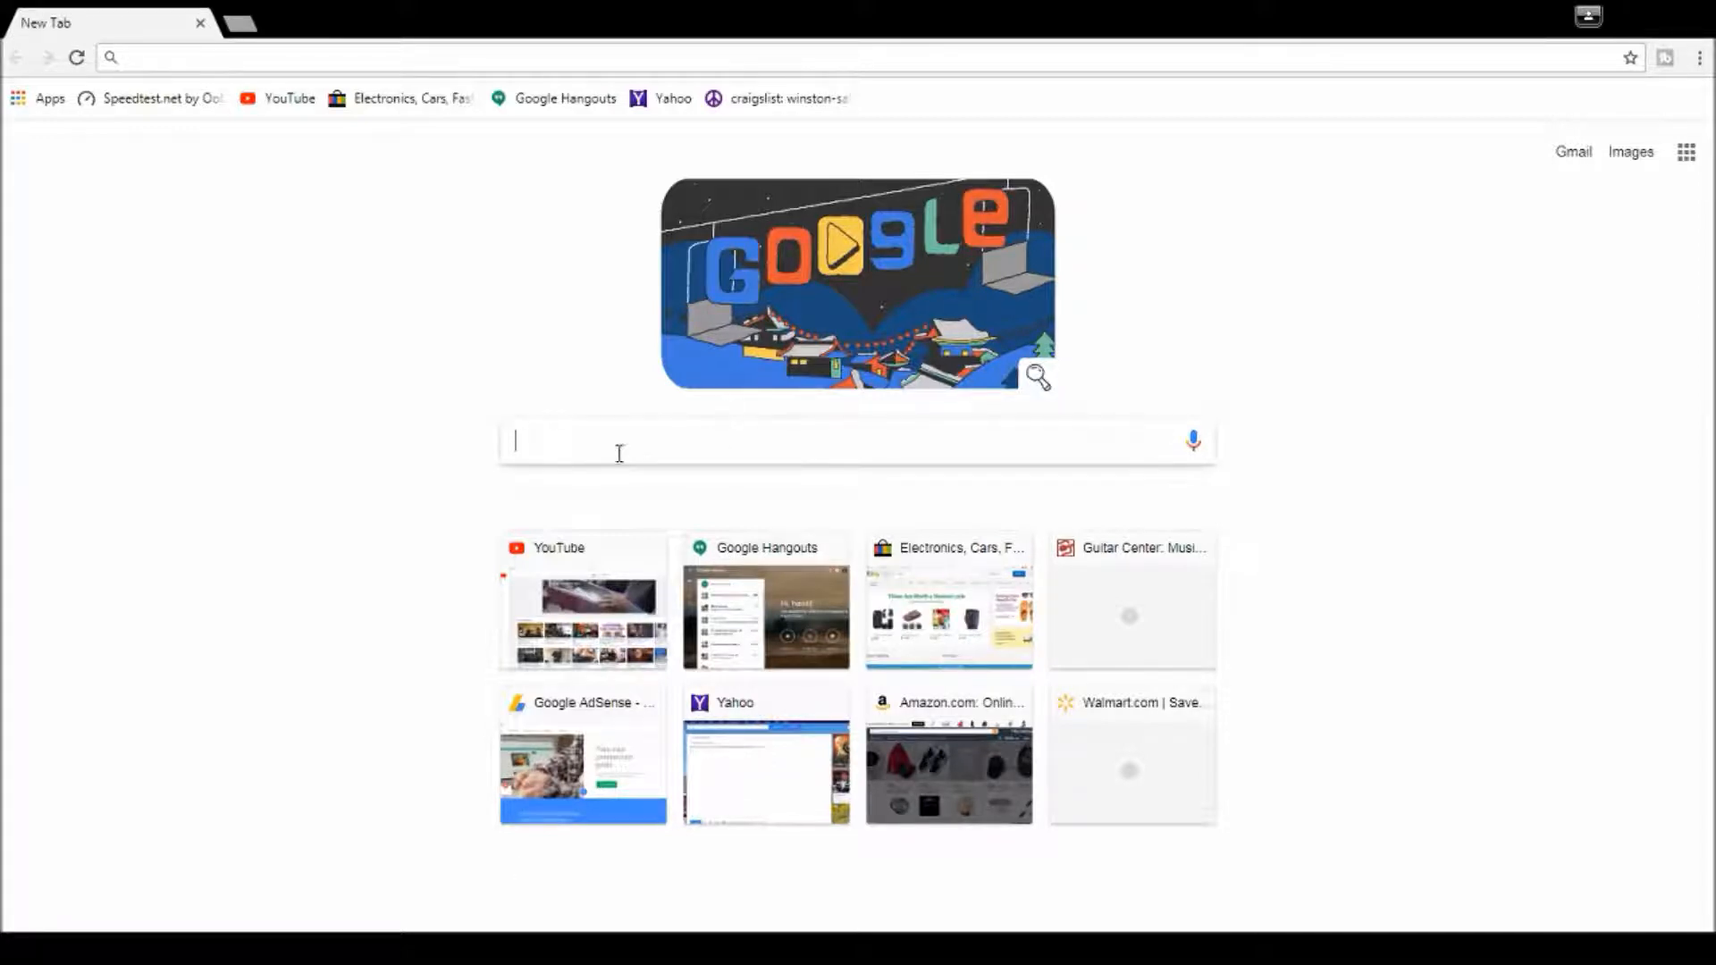
text(ca)
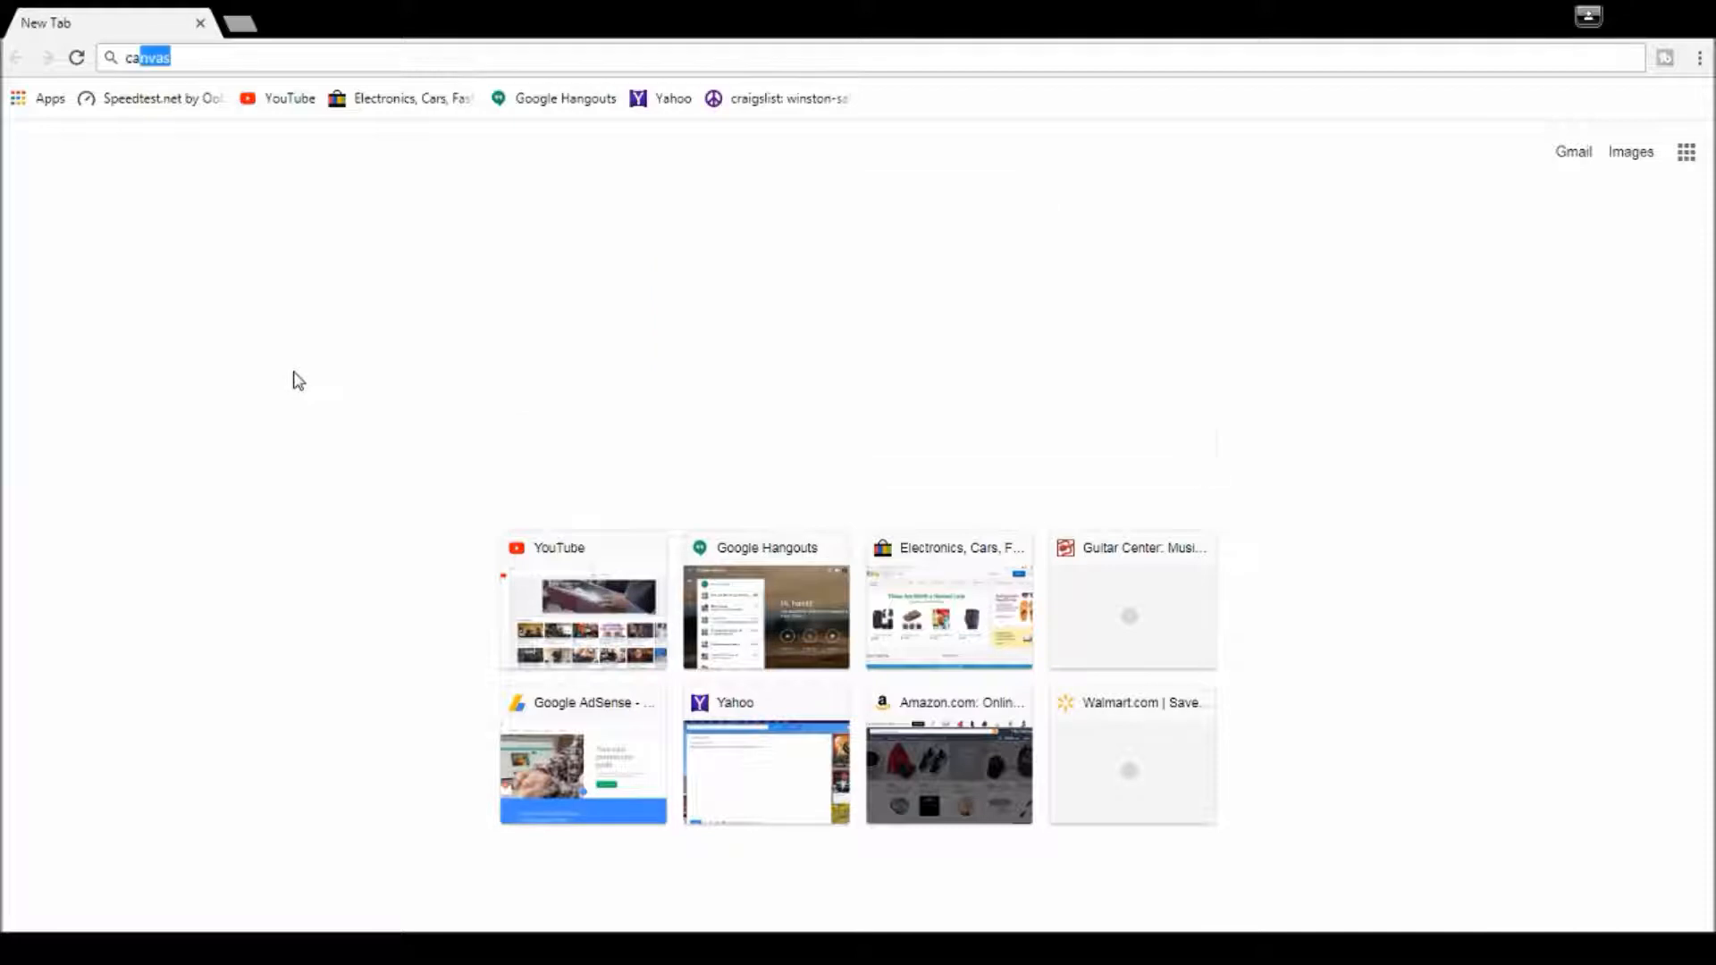
text(nva.com)
key(Return)
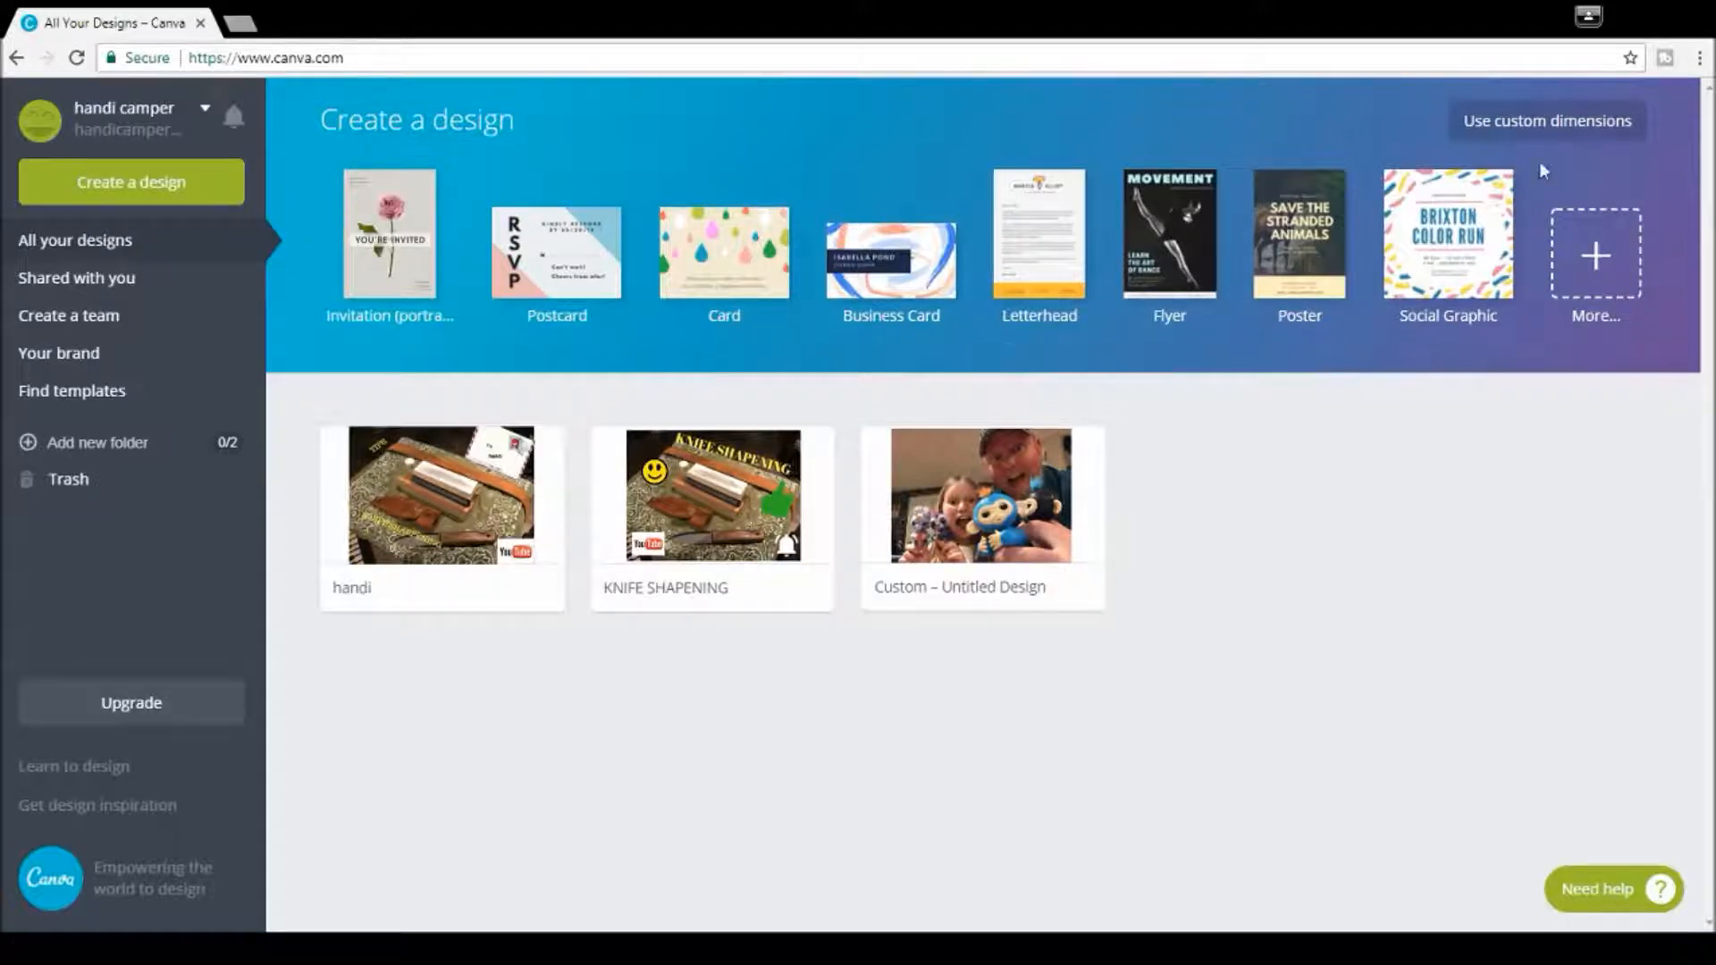
Step: Create a new design with custom dimensions of 1920 by 1080 px
click(1523, 128)
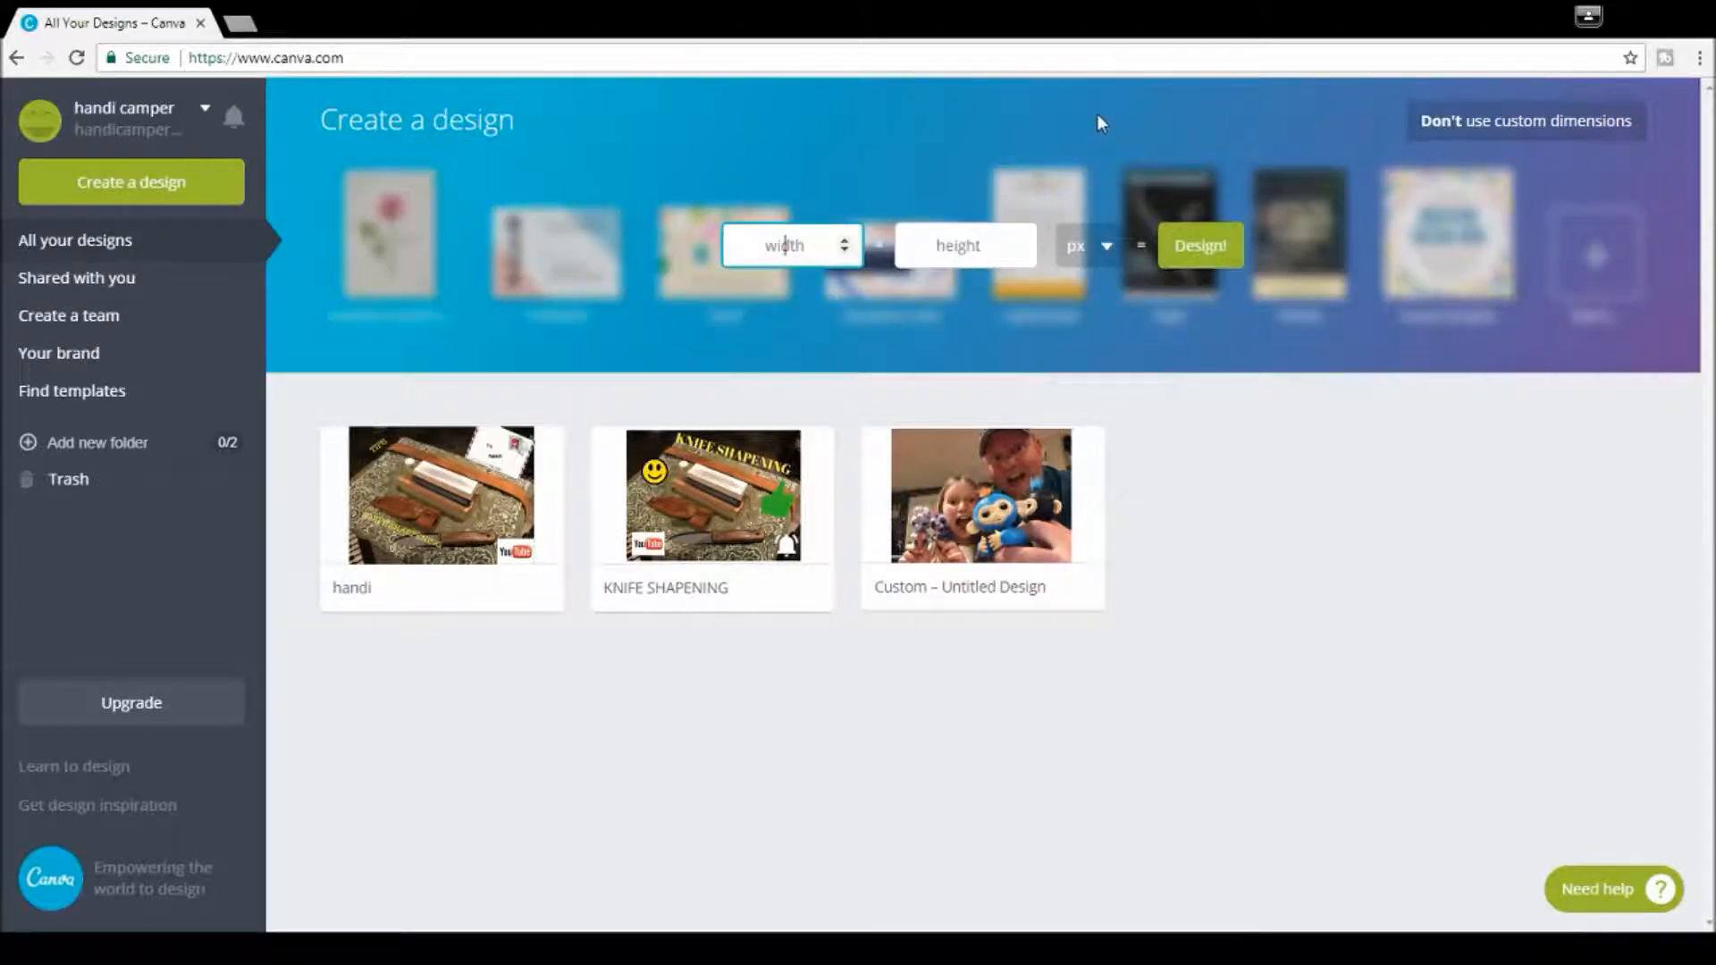
text(1920)
click(983, 242)
text(1080)
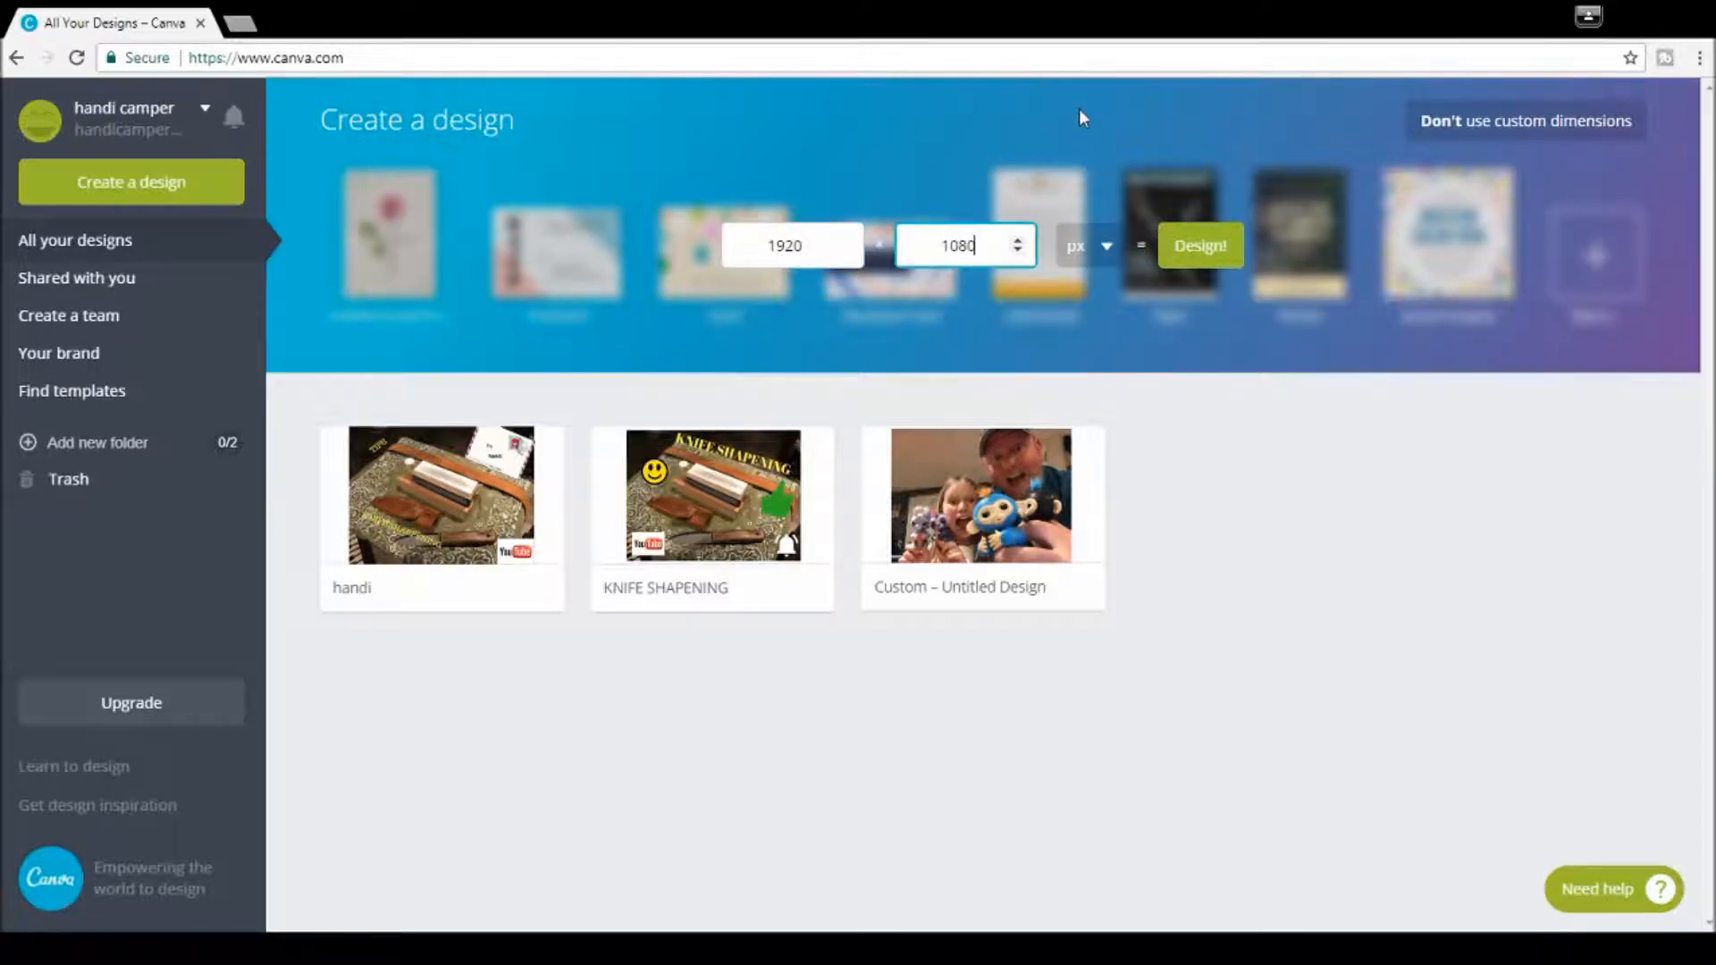
click(1200, 245)
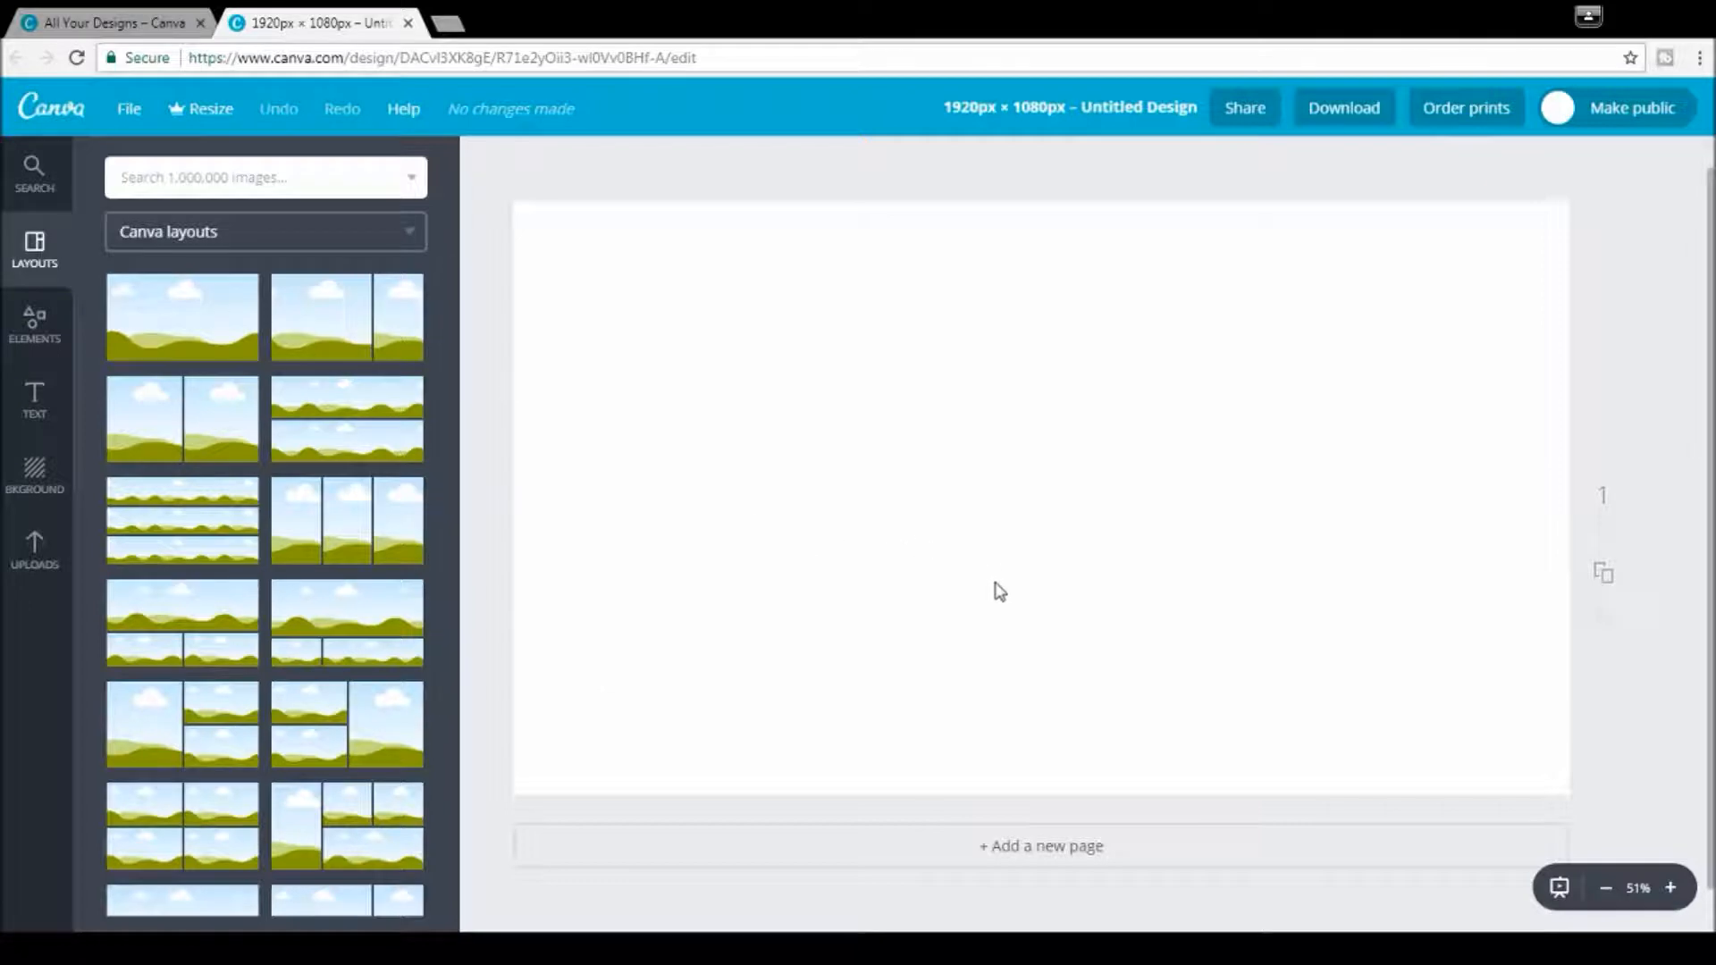
Step: Add the uploaded thumbs-up photo to the page and enlarge it to fill the full page height
click(34, 547)
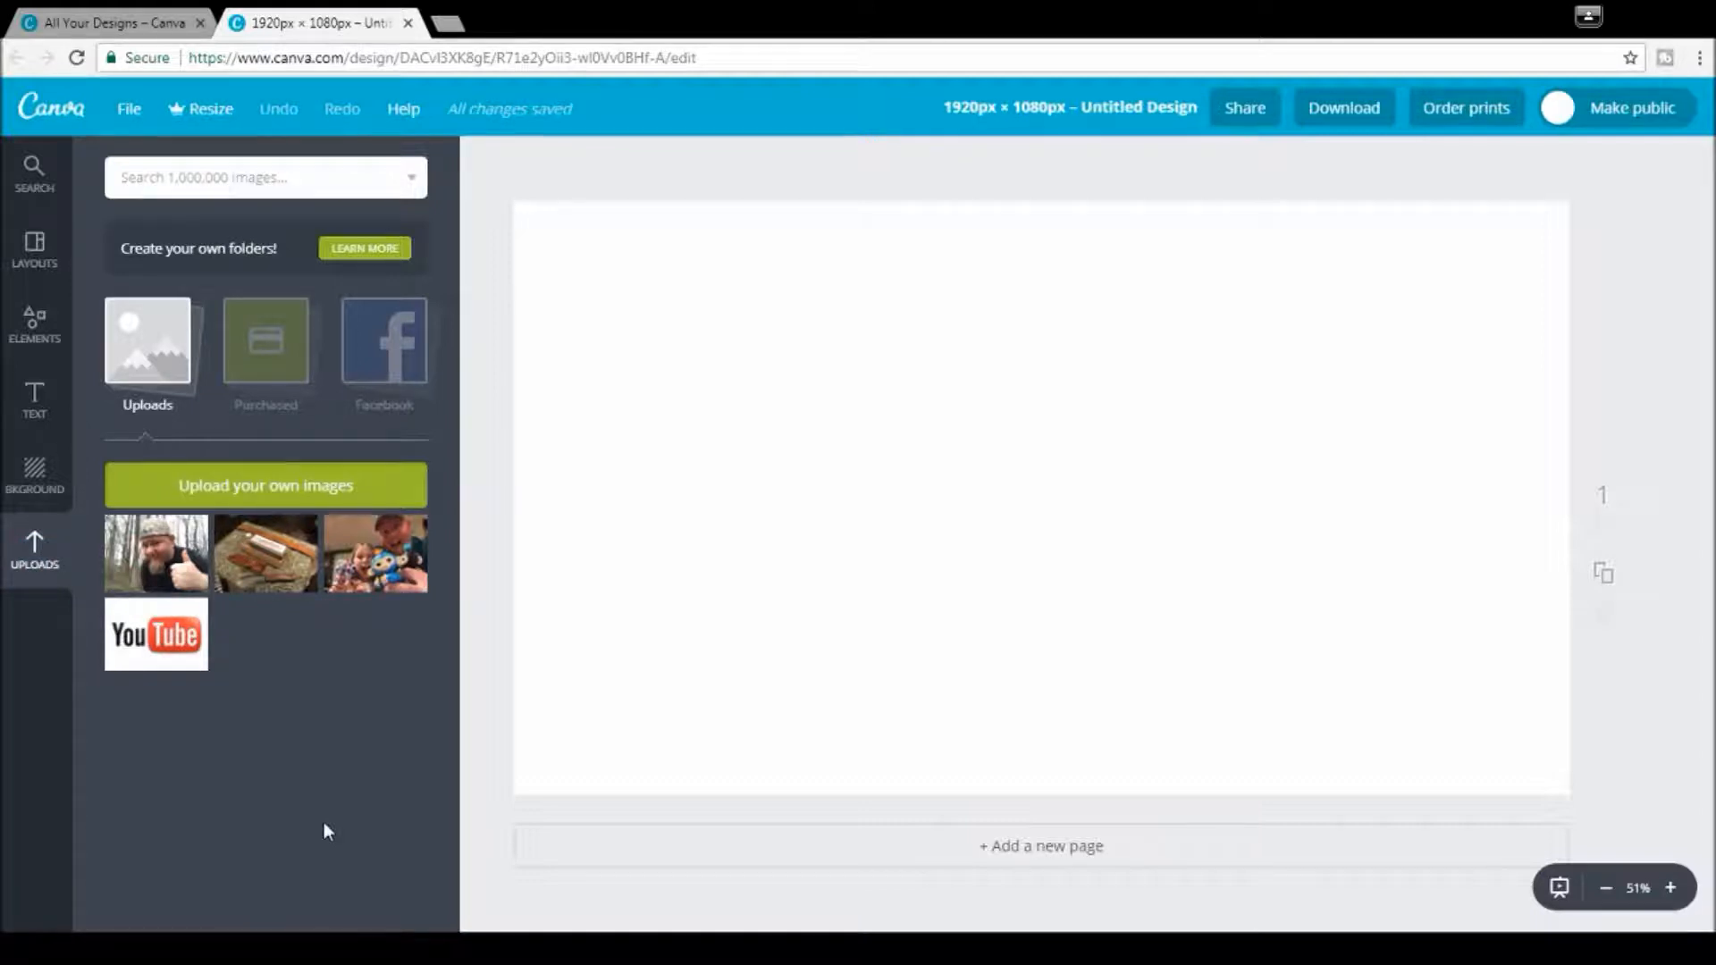
click(152, 567)
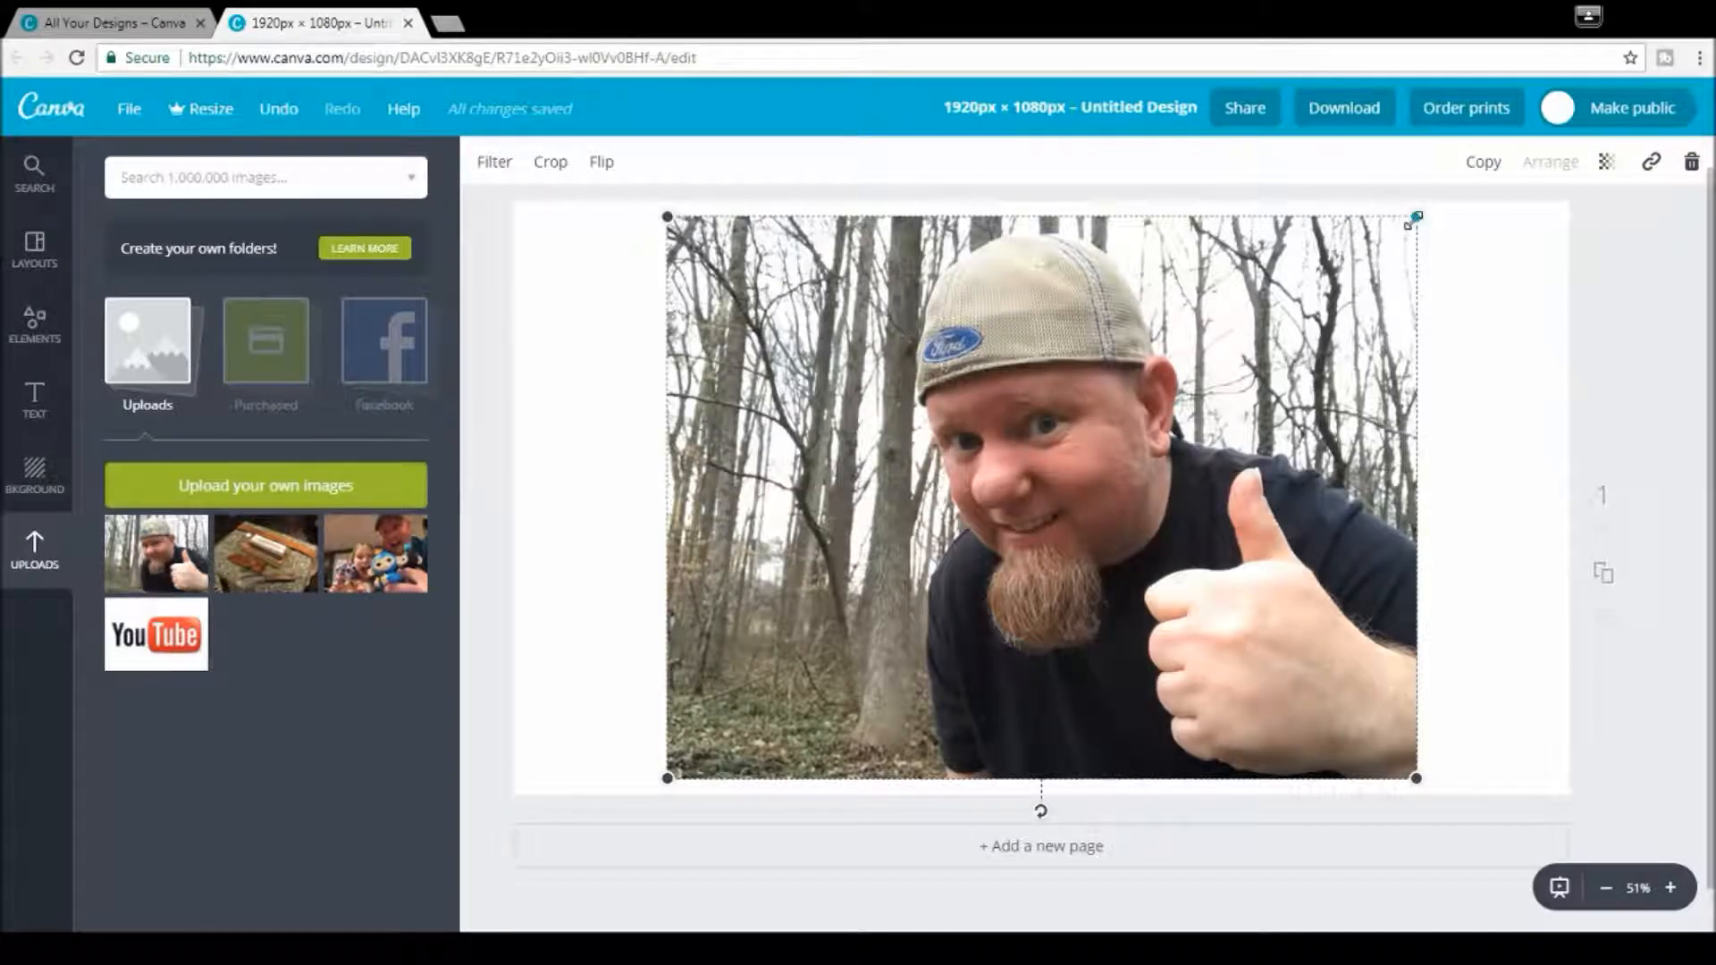
drag(1413, 222, 1425, 190)
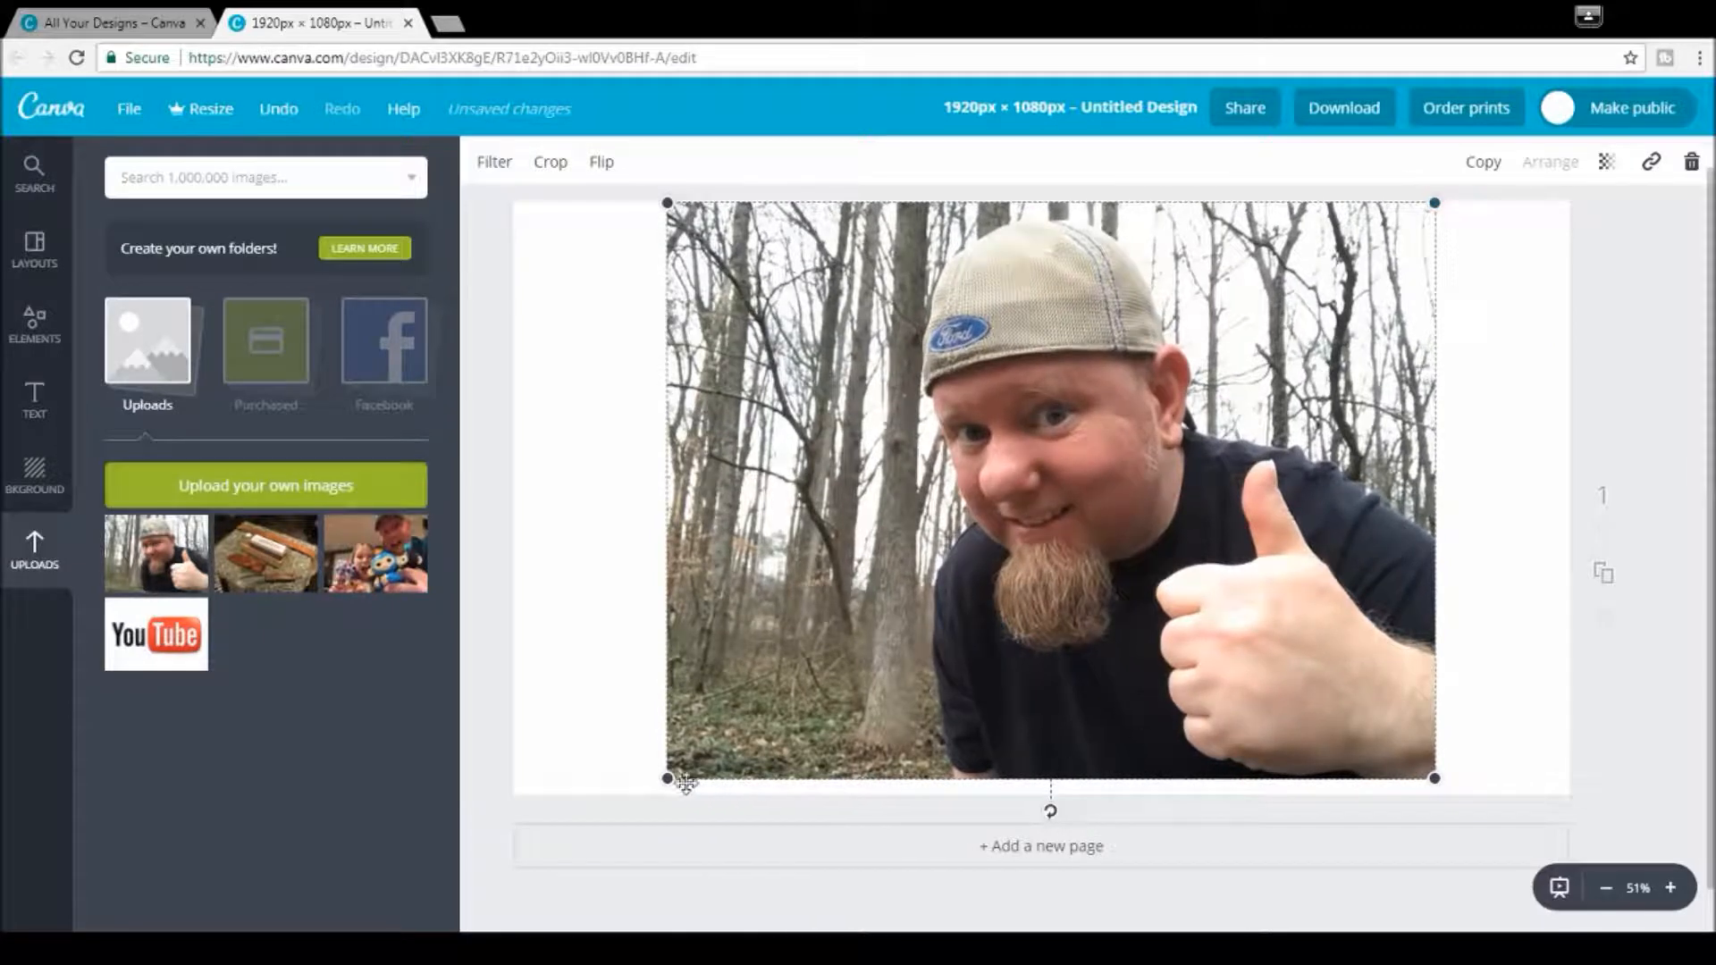
mouse_move(668, 780)
mouse_down()
mouse_move(576, 854)
mouse_move(644, 793)
mouse_up()
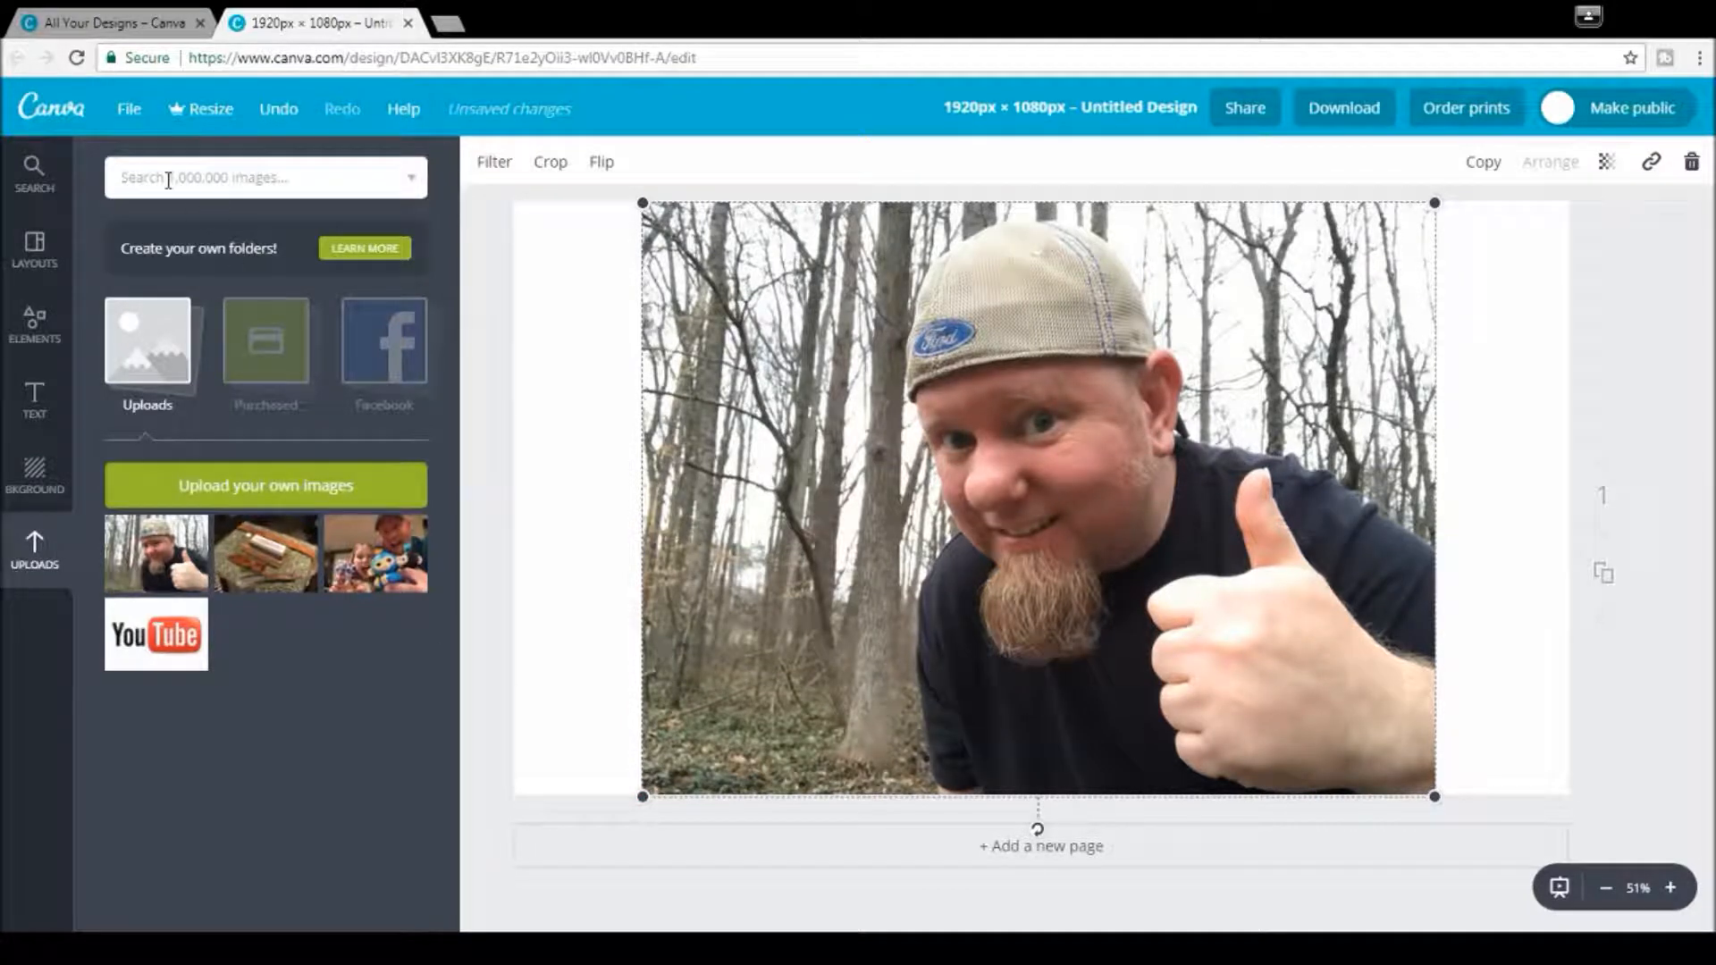
Step: Search the image library for "smiley face" and add the free yellow open-mouthed smiley to the design
click(168, 178)
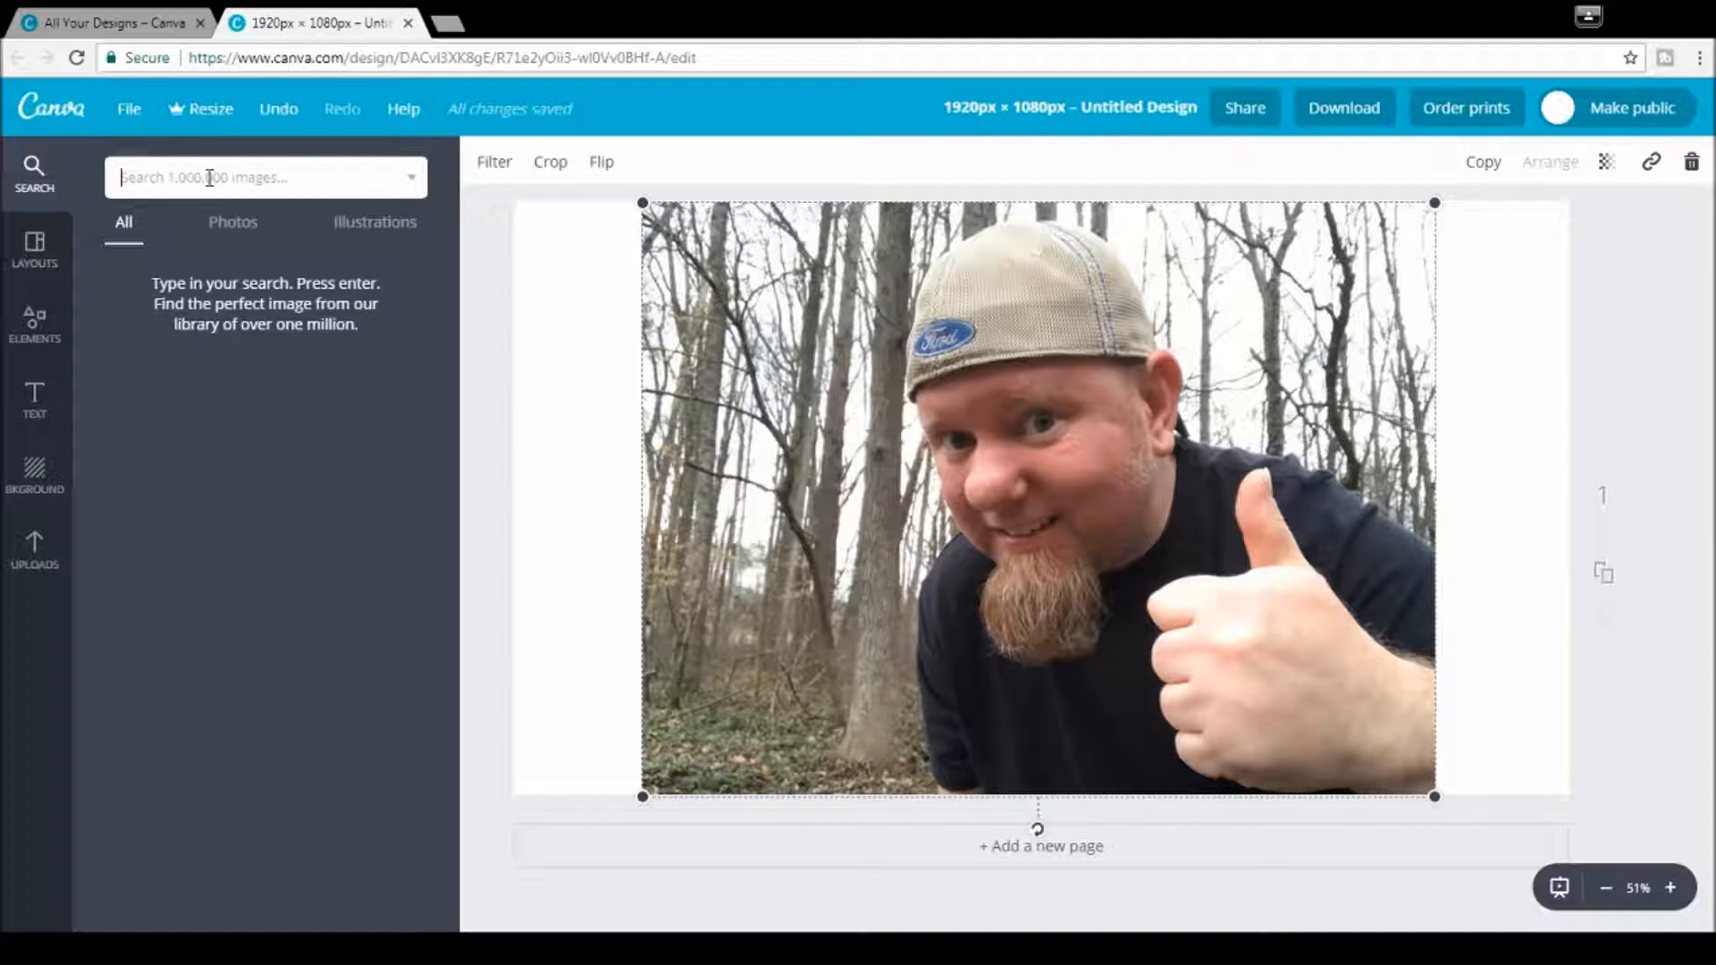
text(smile)
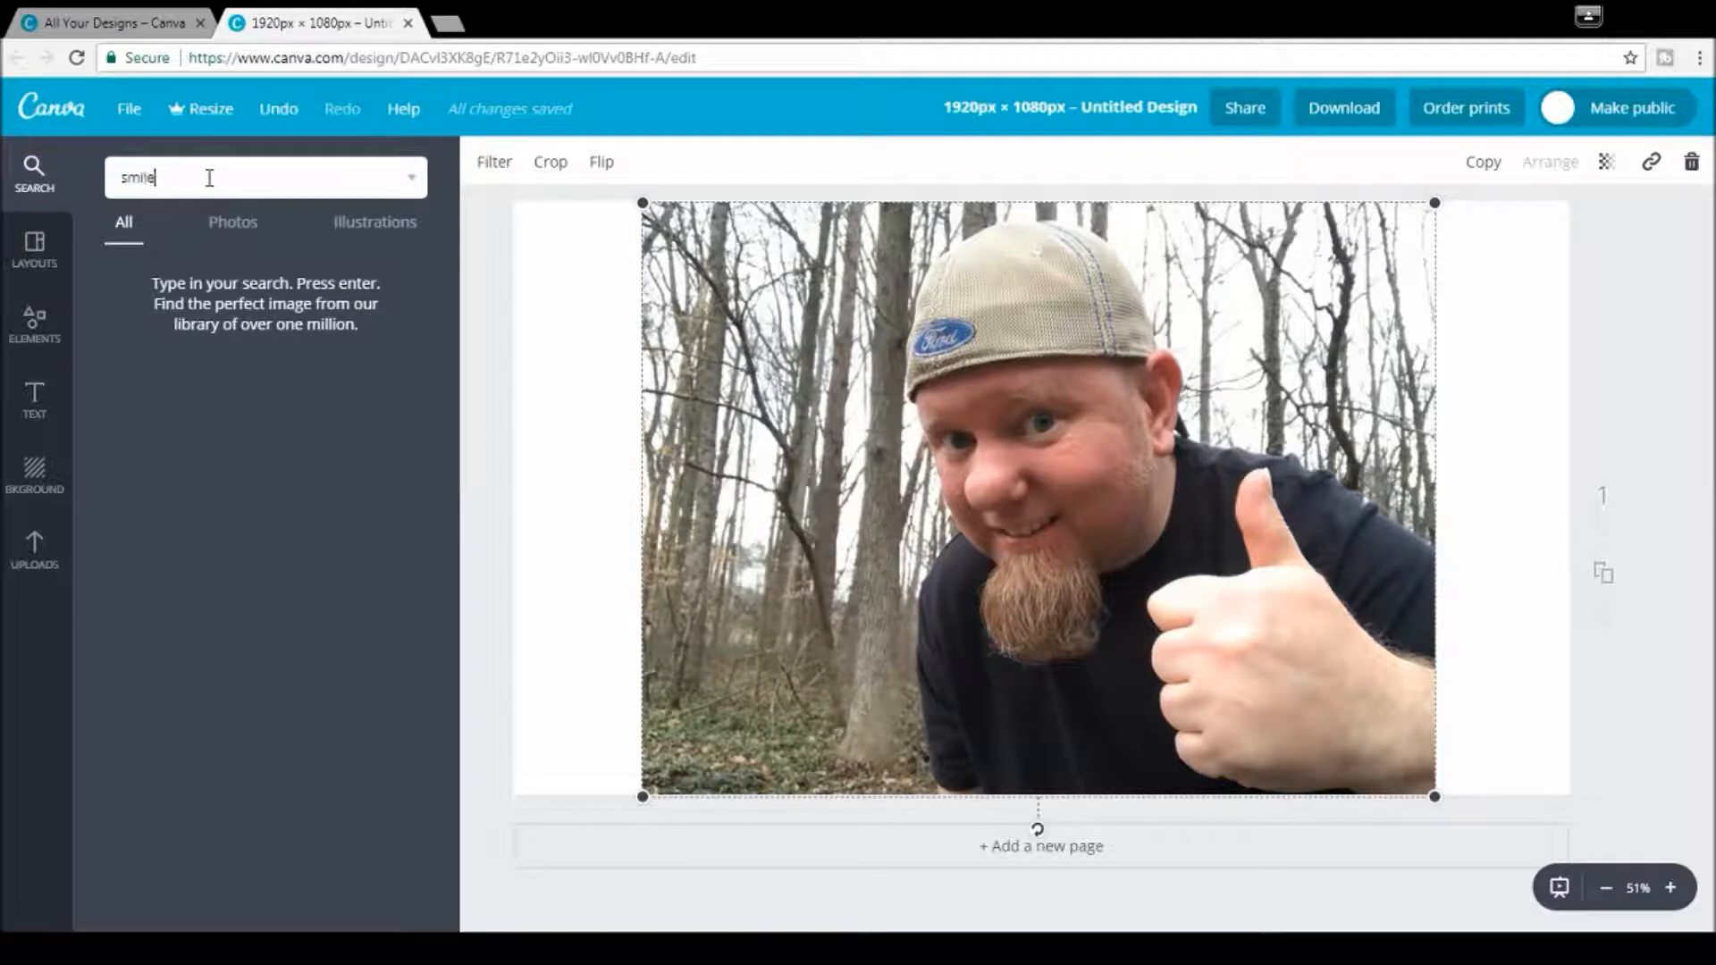
text(y face)
key(Return)
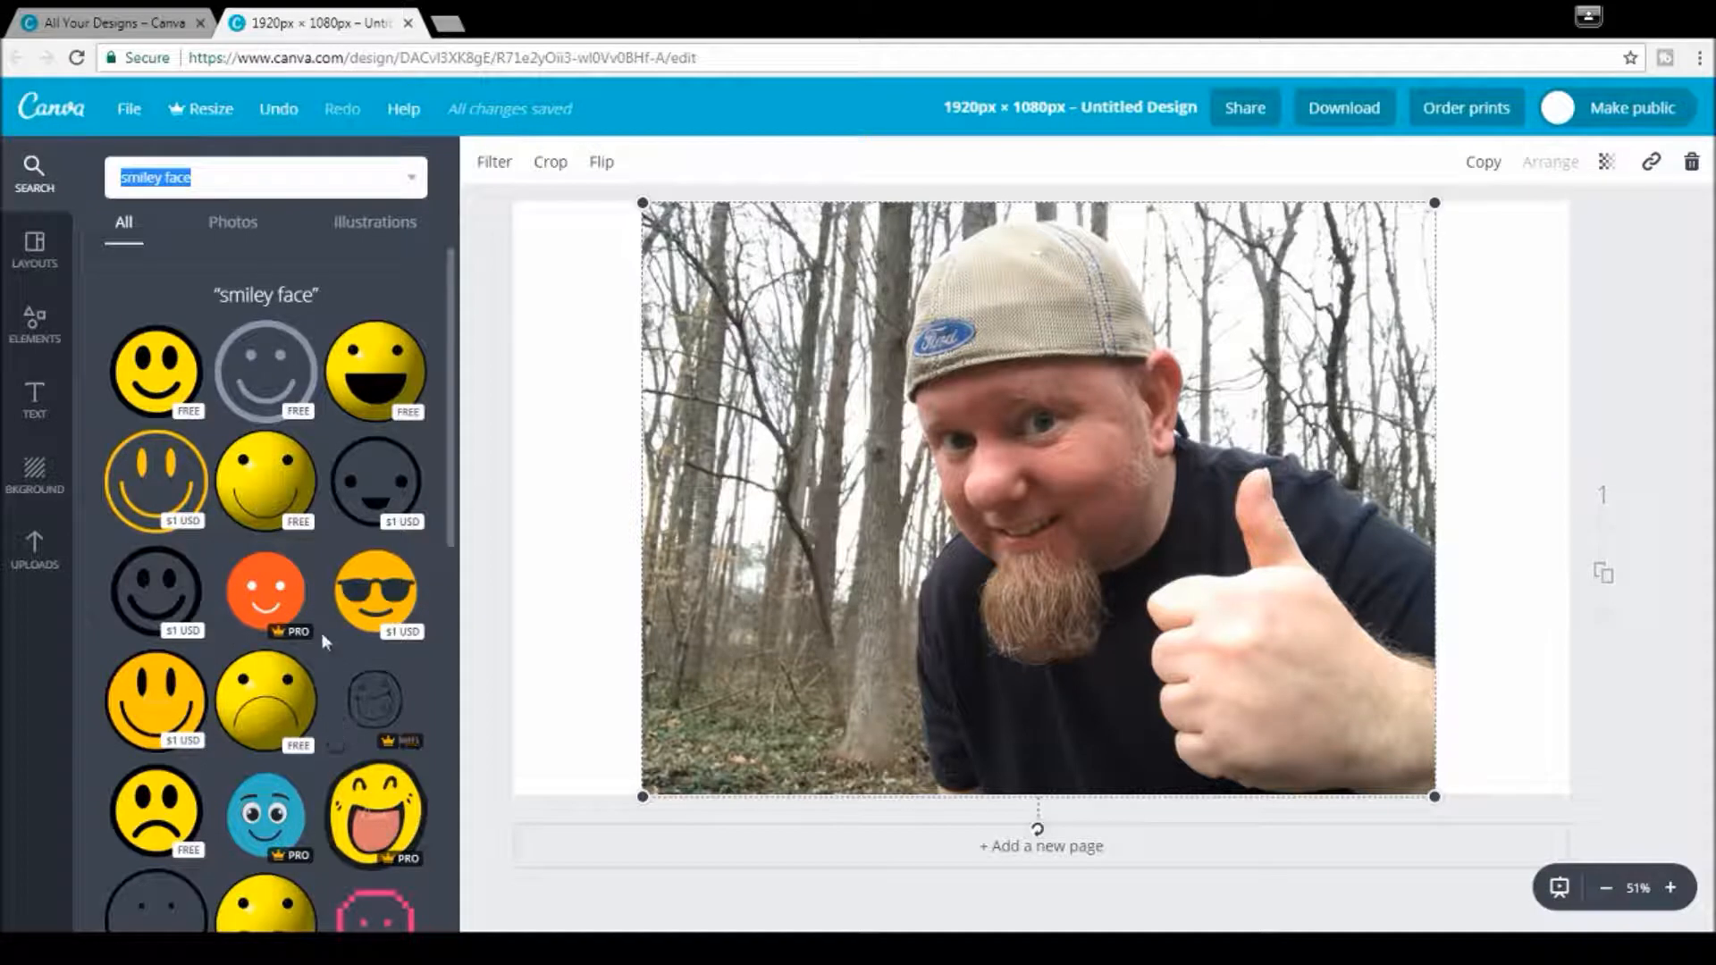
scroll(322, 631, down, 1)
scroll(319, 637, up, 1)
click(386, 397)
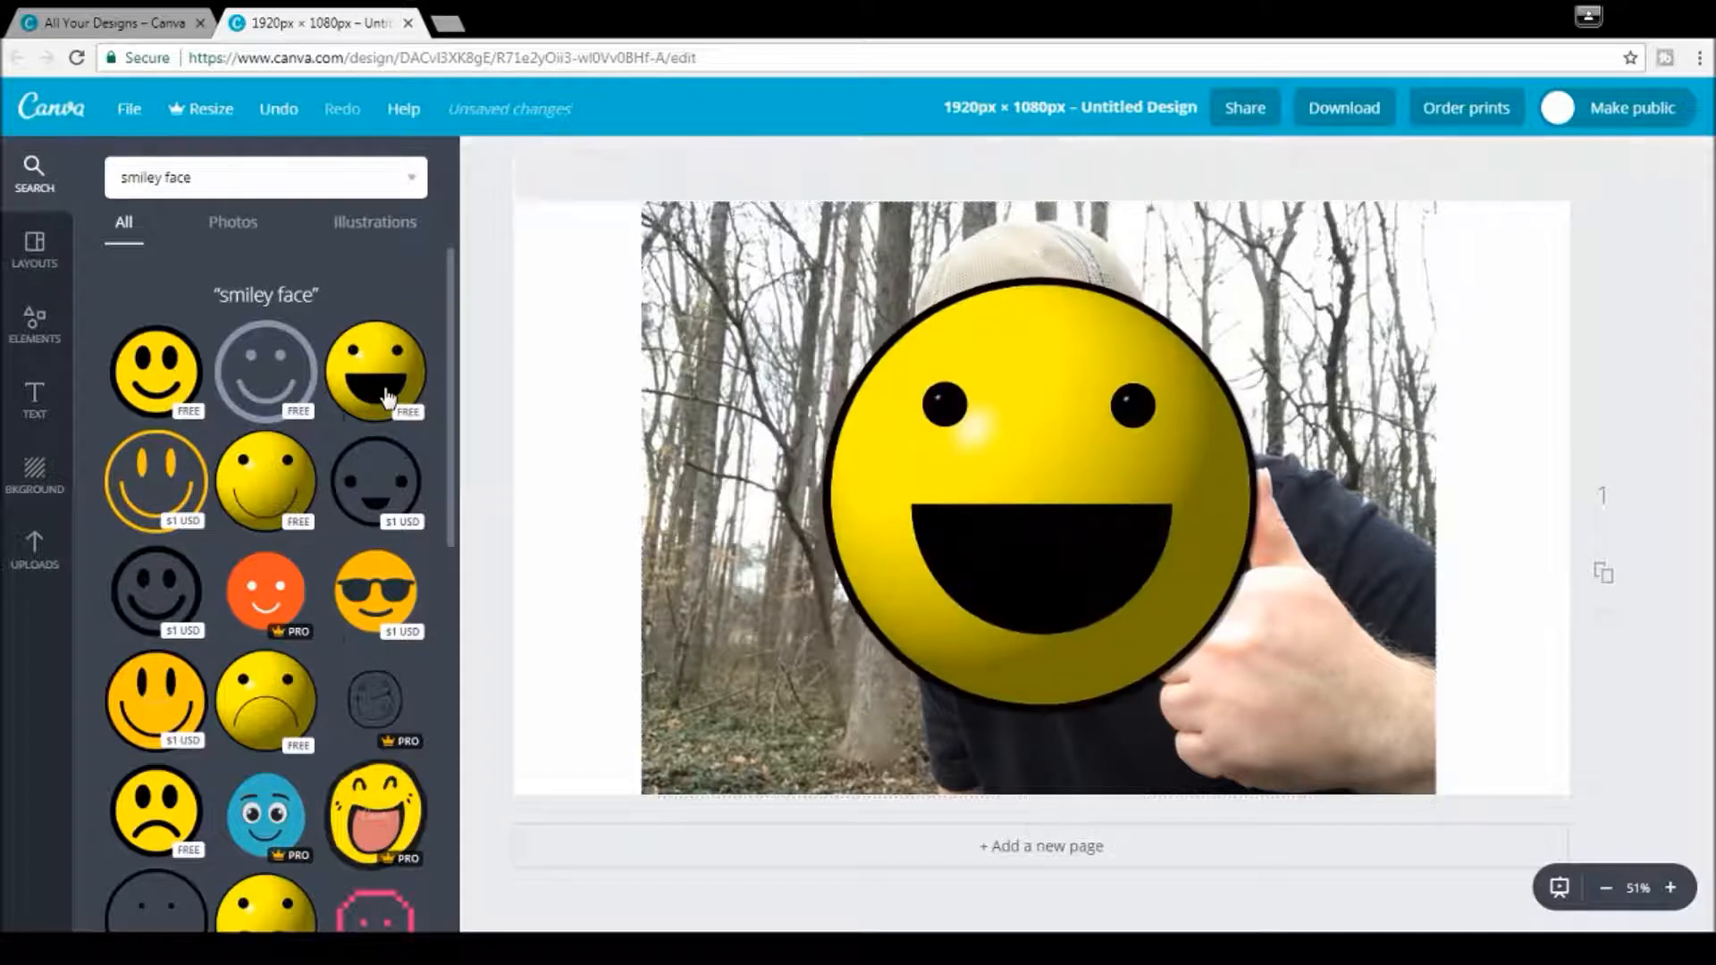
Step: Shrink the yellow smiley and place it in the photo's upper-right corner
drag(1256, 714, 1126, 583)
drag(1020, 508, 851, 394)
drag(962, 492, 812, 391)
drag(767, 298, 1323, 310)
click(1310, 506)
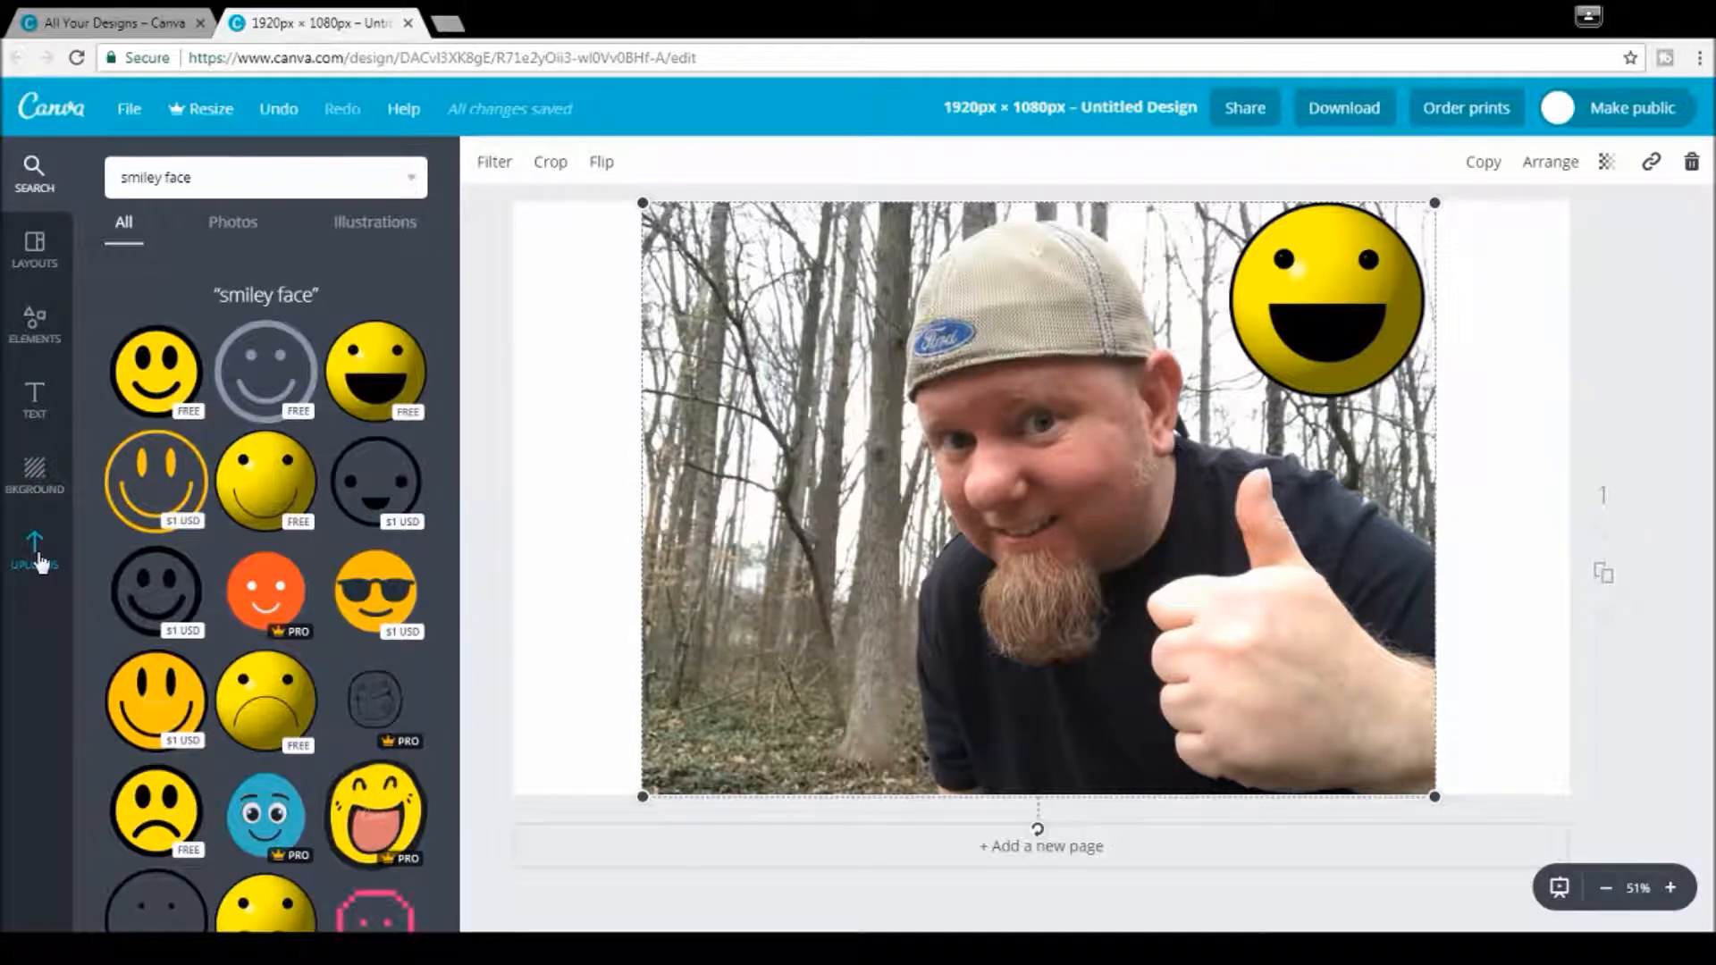
Step: Add the uploaded YouTube logo, scaled down and placed in the photo's lower-left corner
click(39, 561)
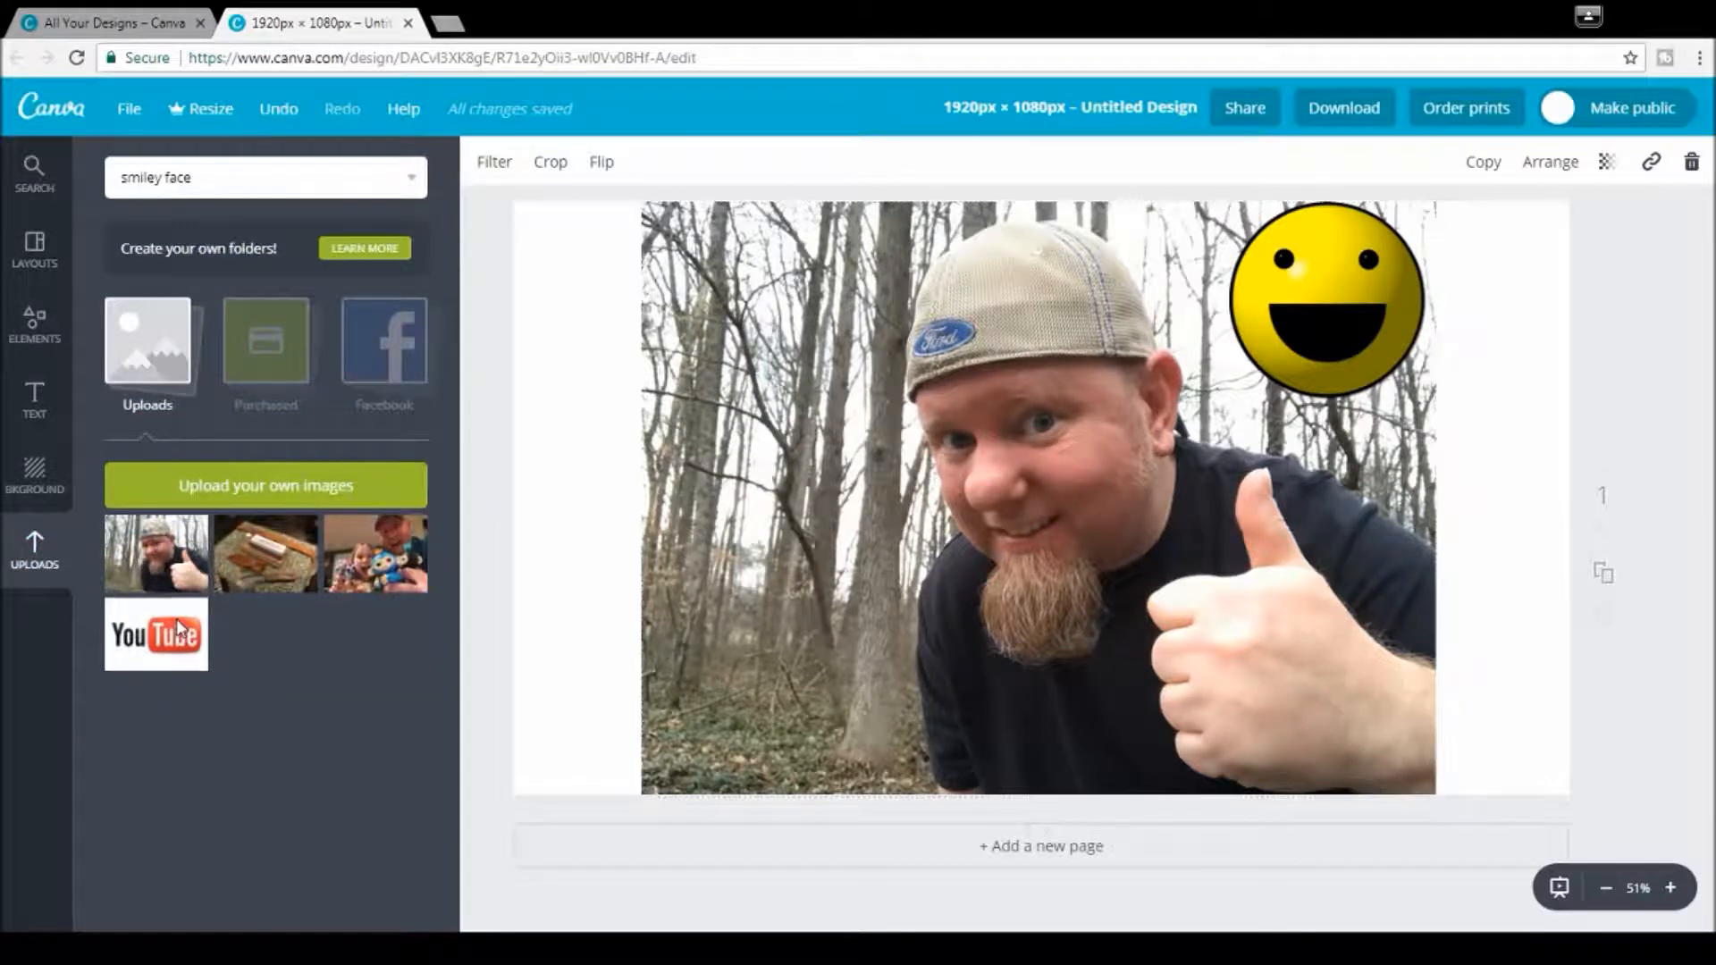
click(175, 618)
drag(1261, 344, 1035, 498)
drag(966, 562, 808, 673)
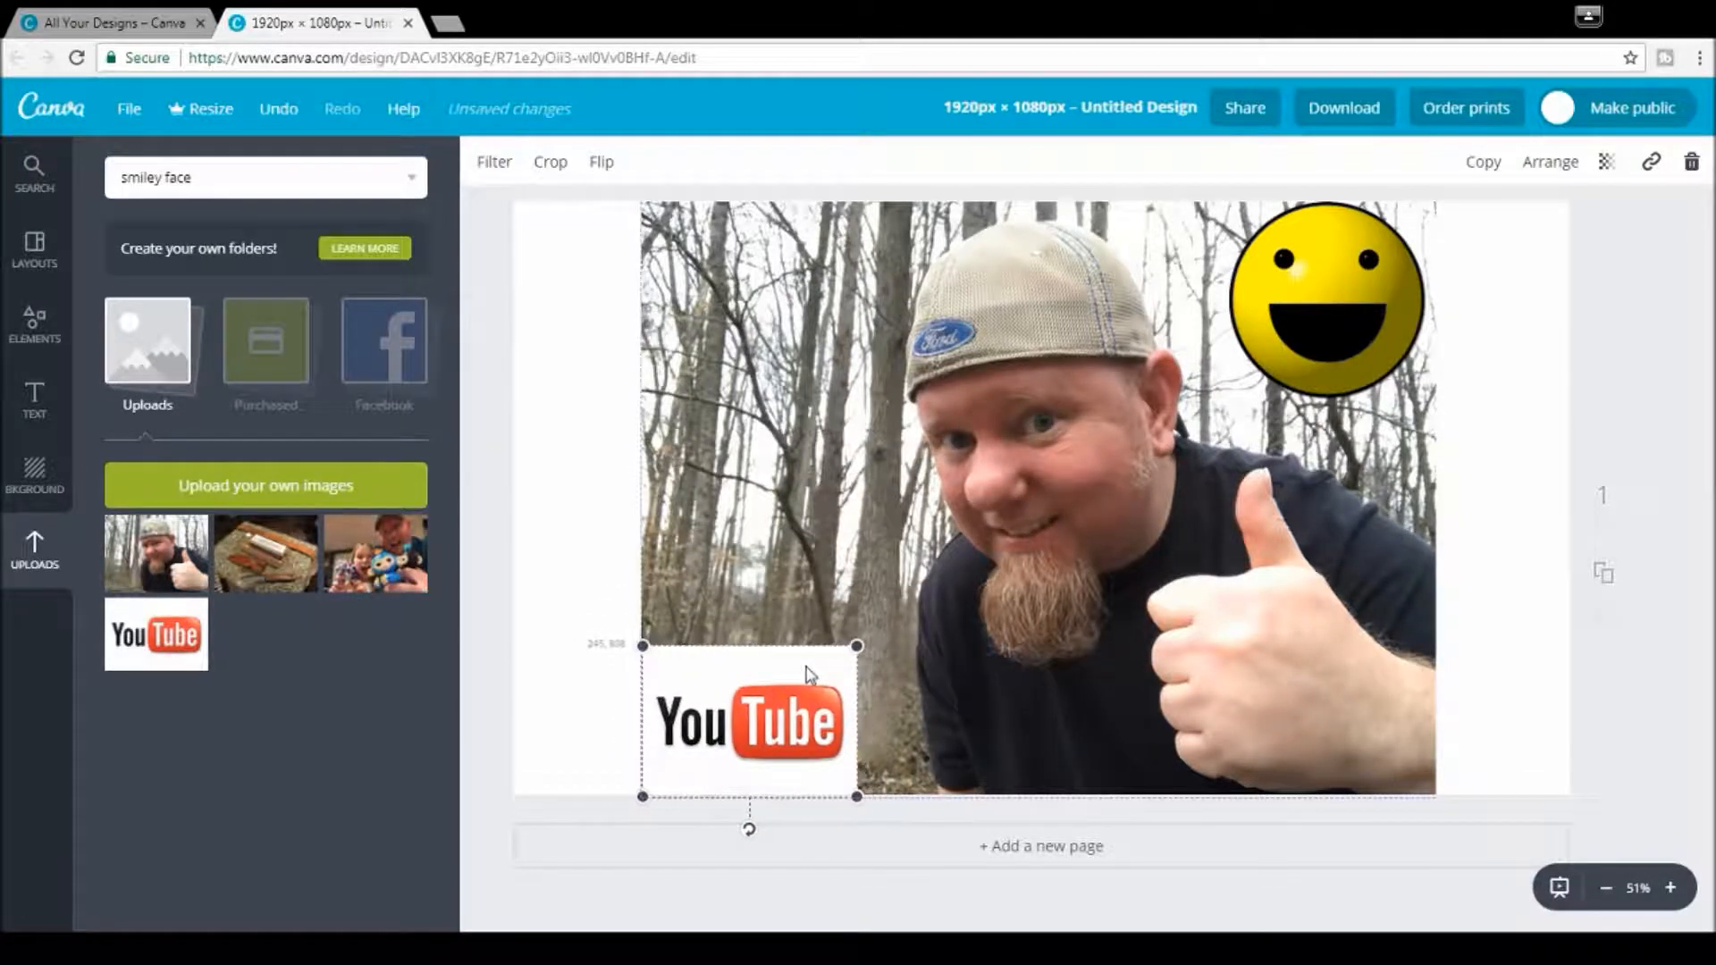
click(812, 536)
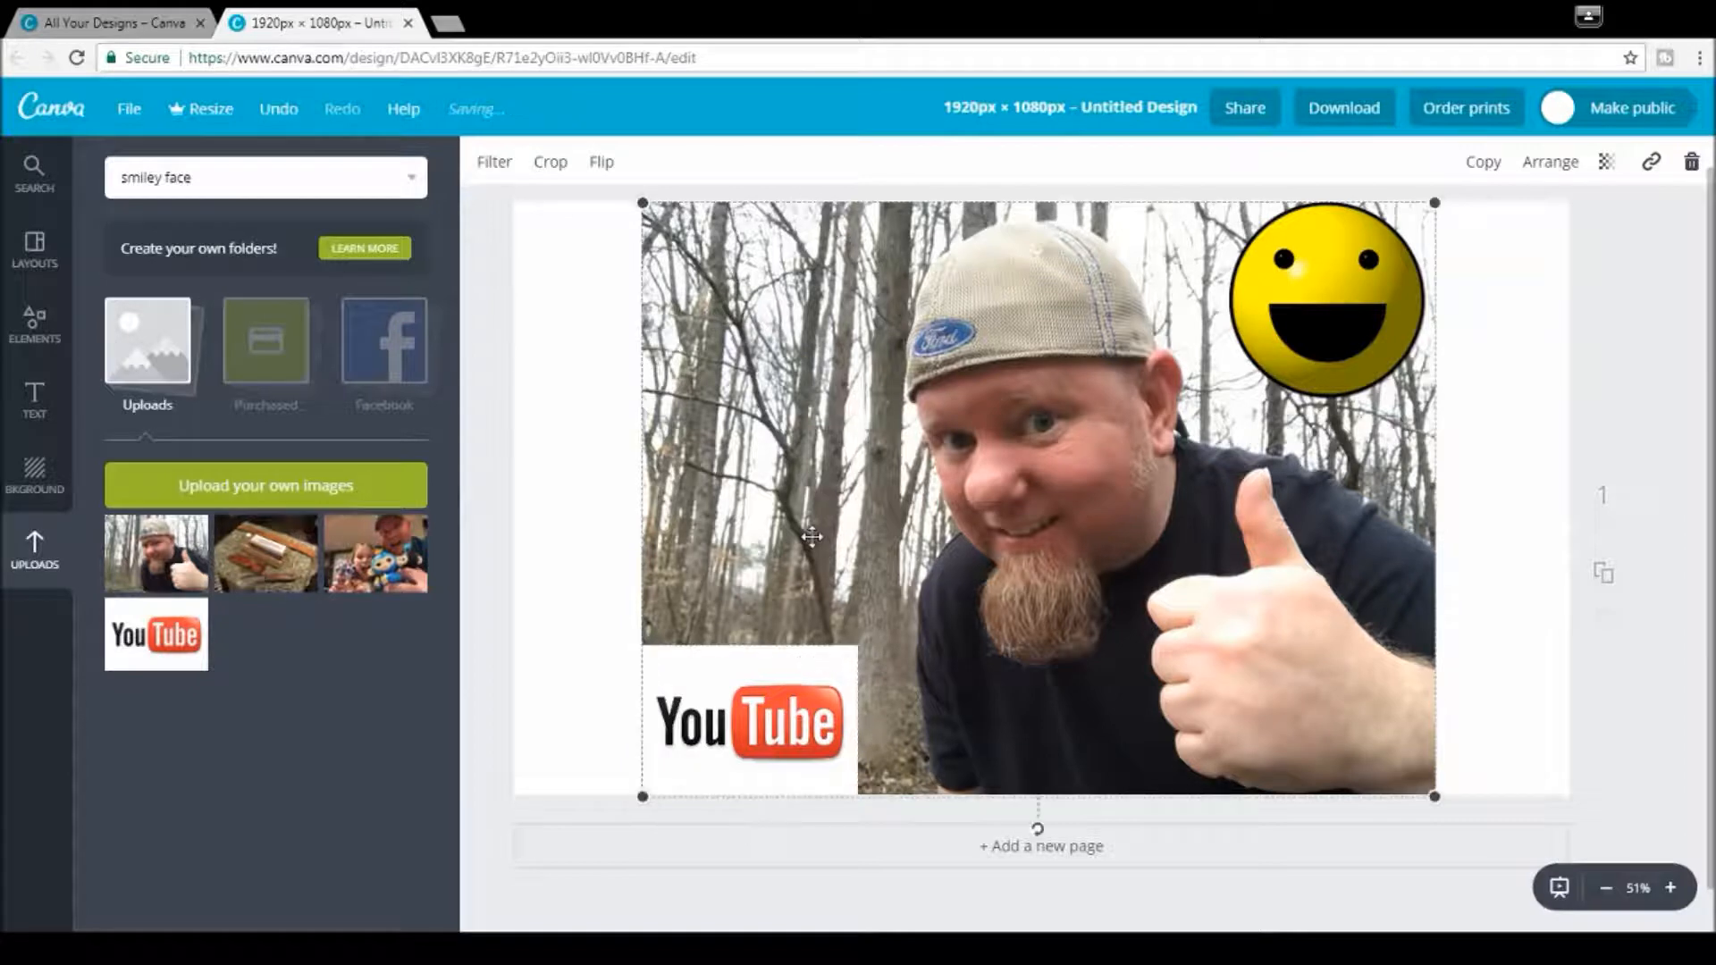
Step: Add a heading with the text "CUSTOM" in capital letters
click(33, 409)
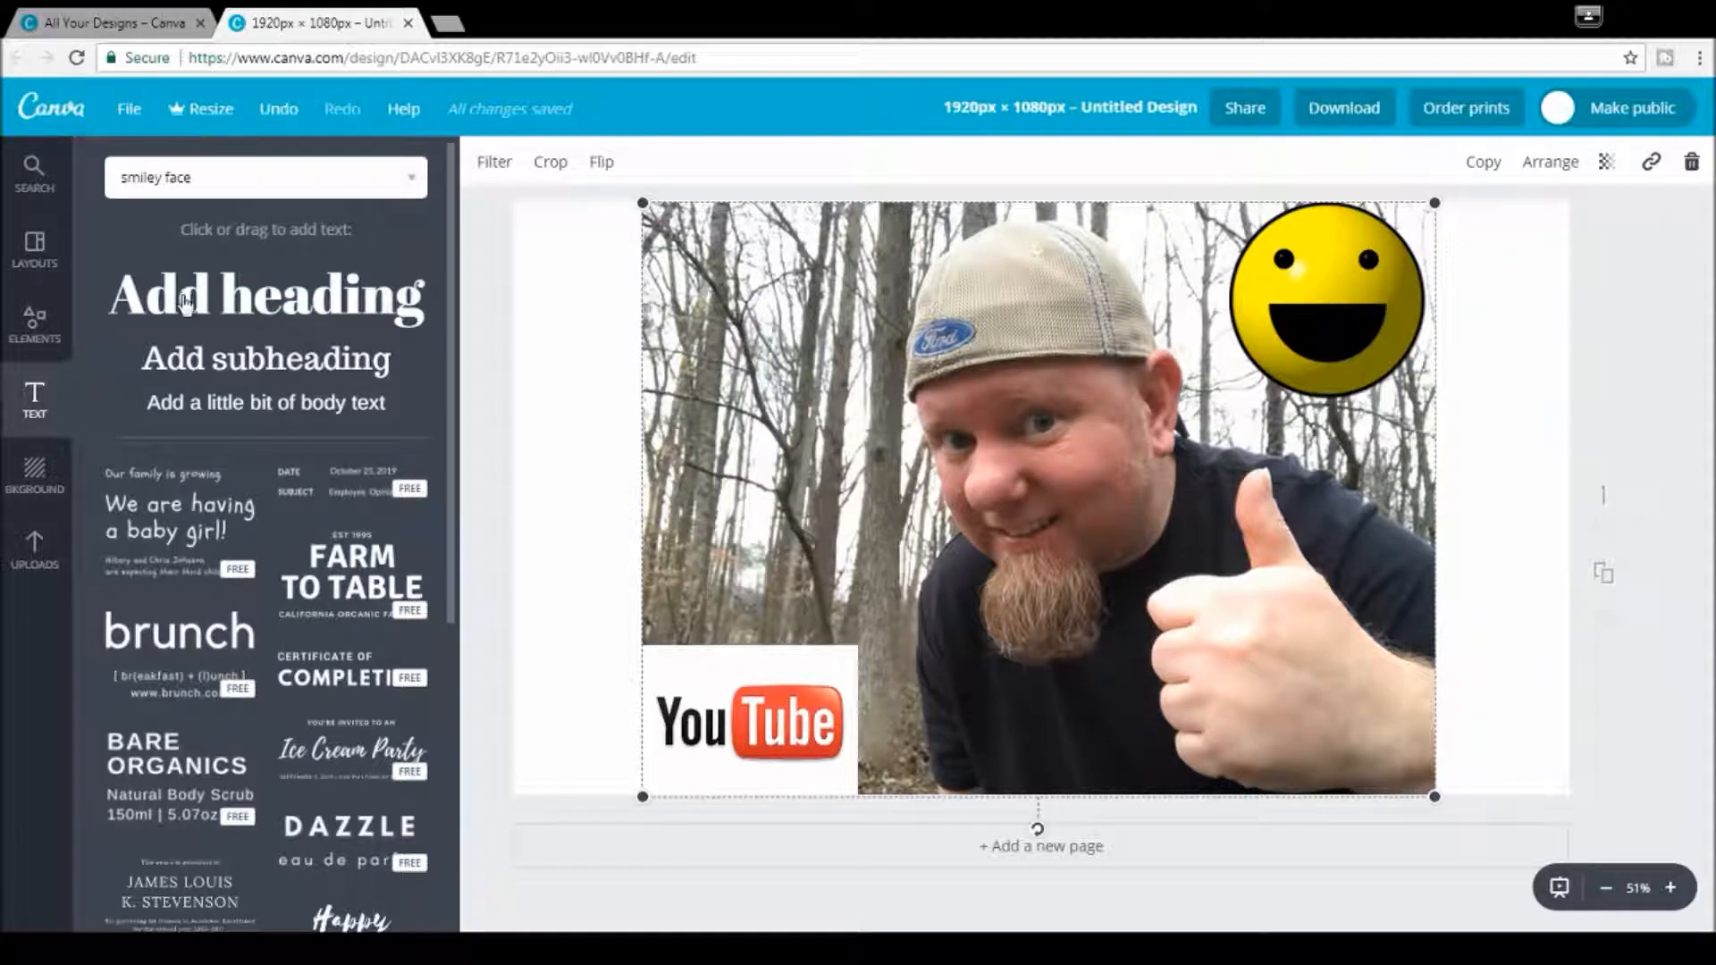
click(185, 301)
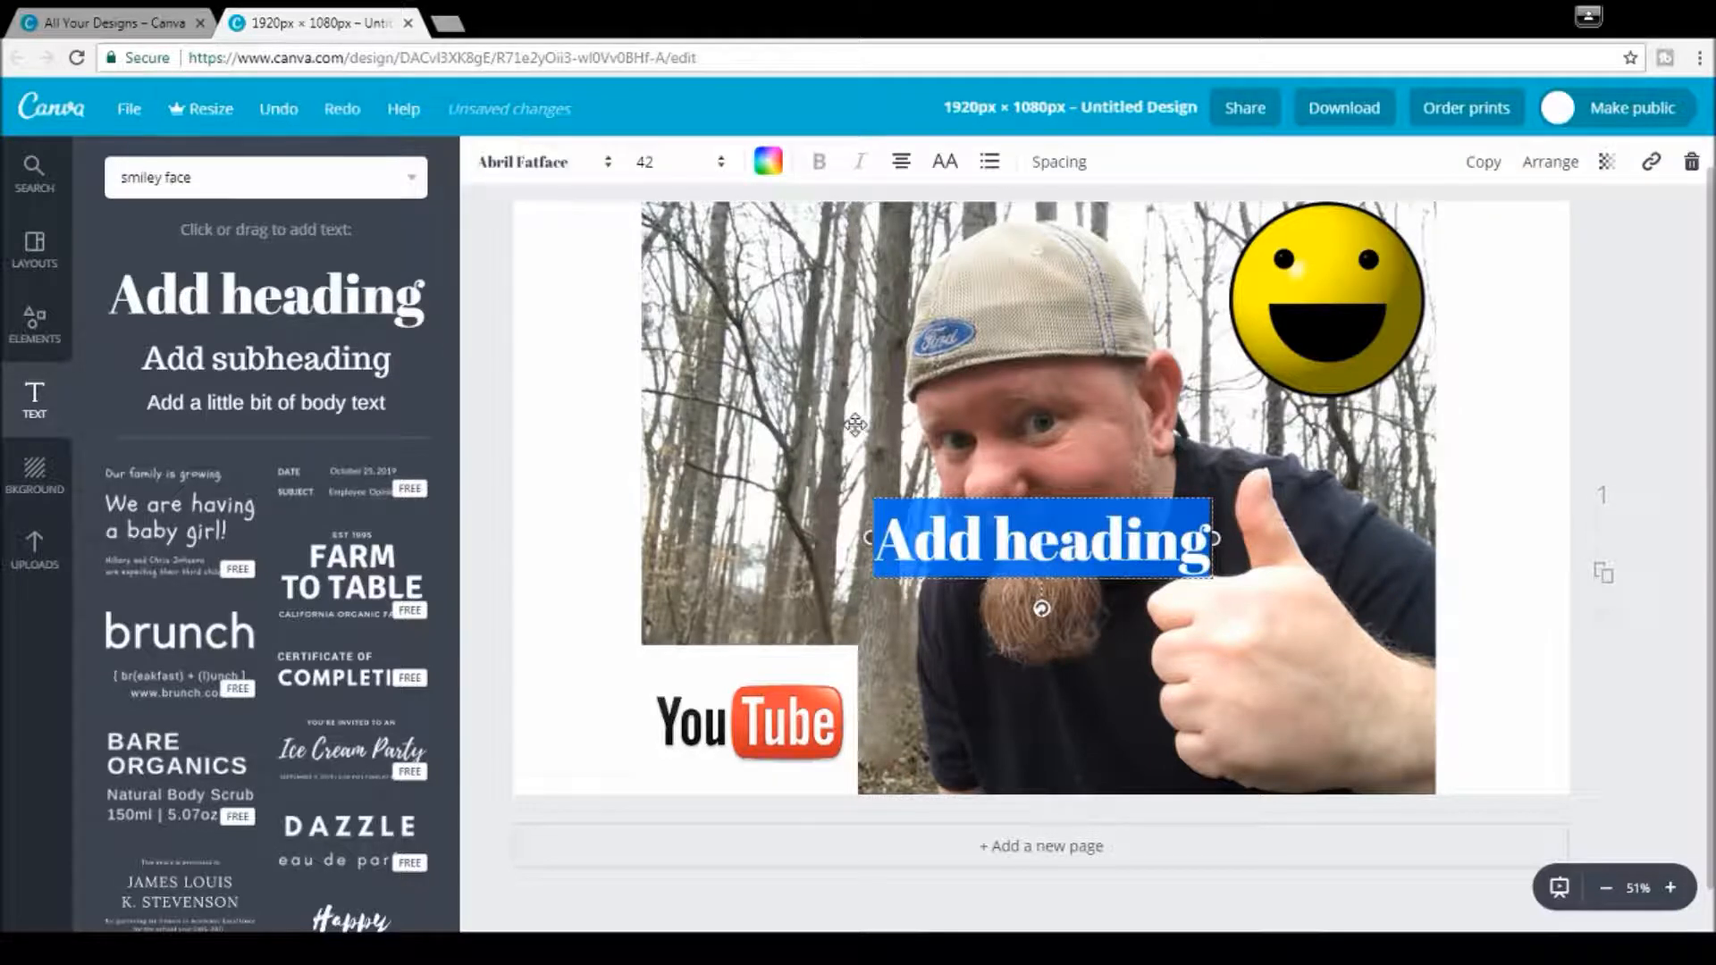
text(CUSTOM)
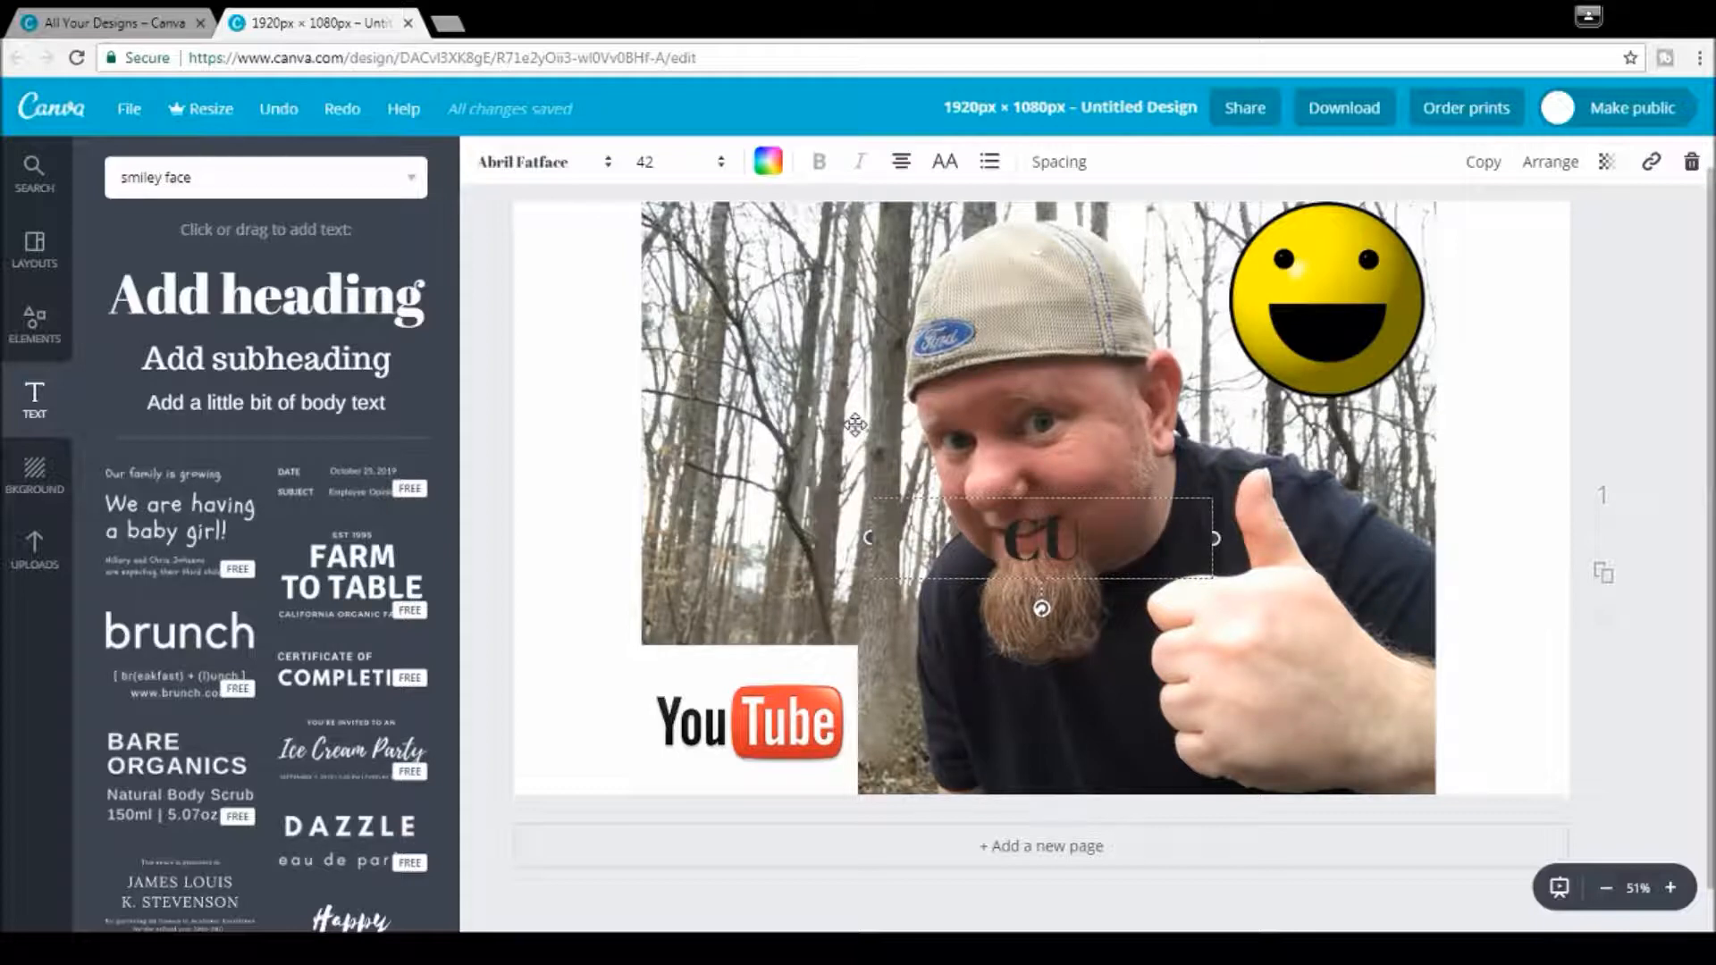
text(stom)
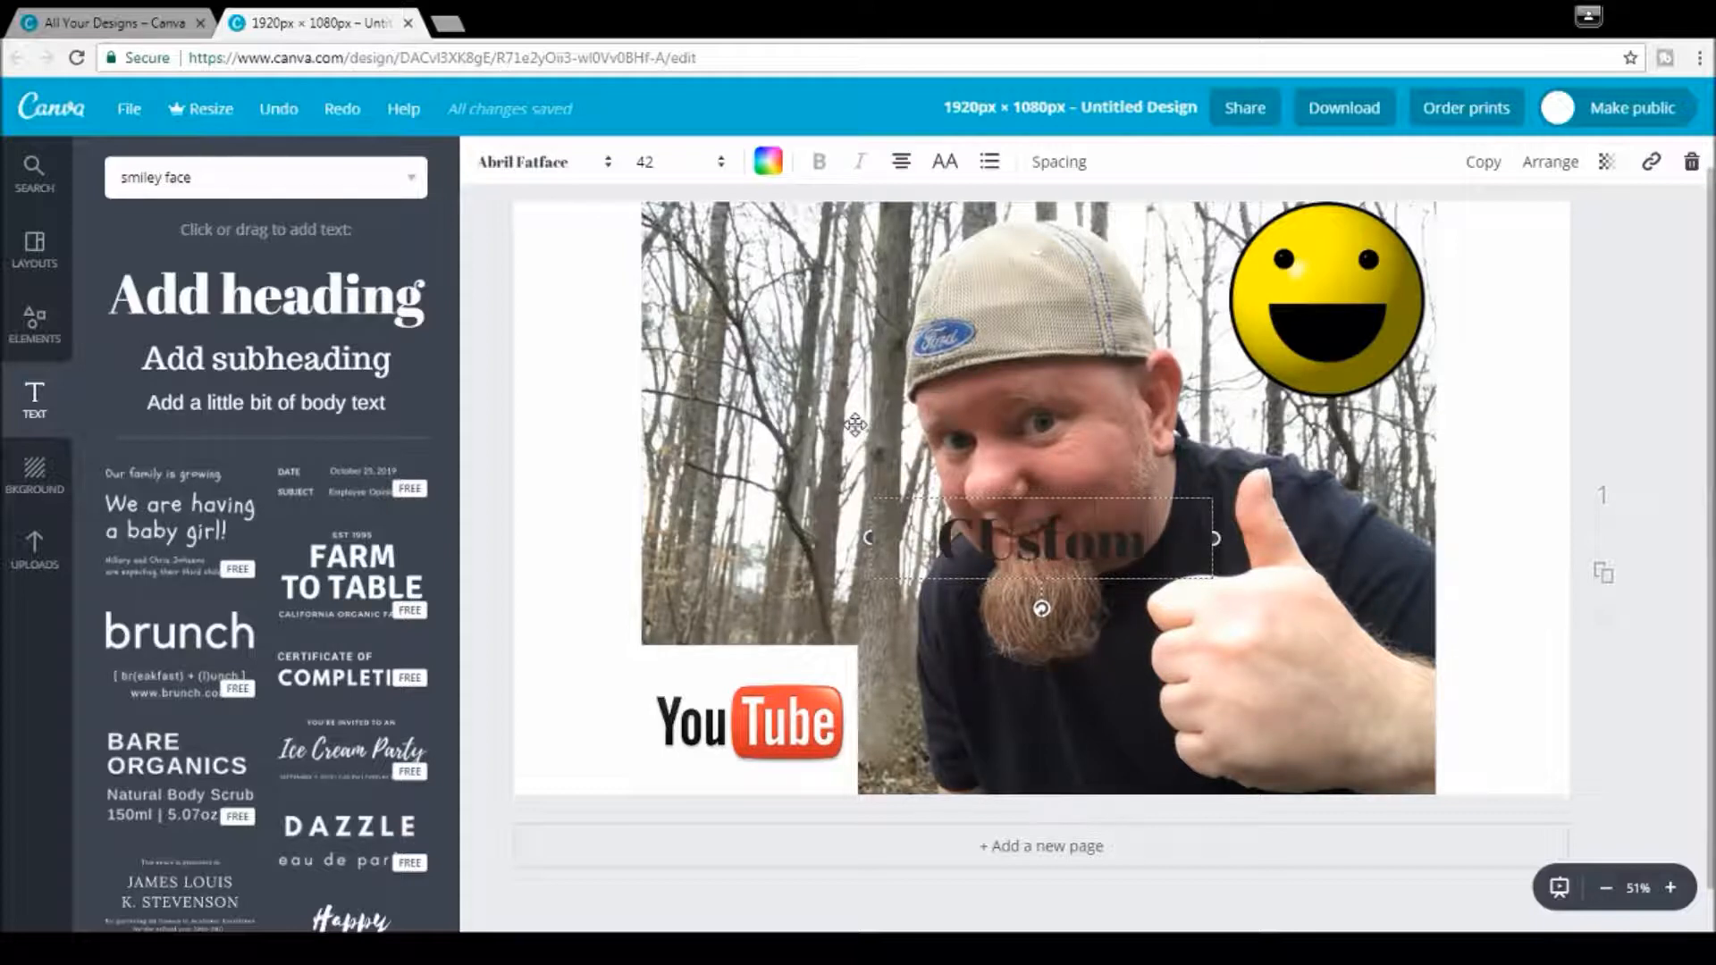
key(BackSpace)
key(BackSpace)
key(BackSpace)
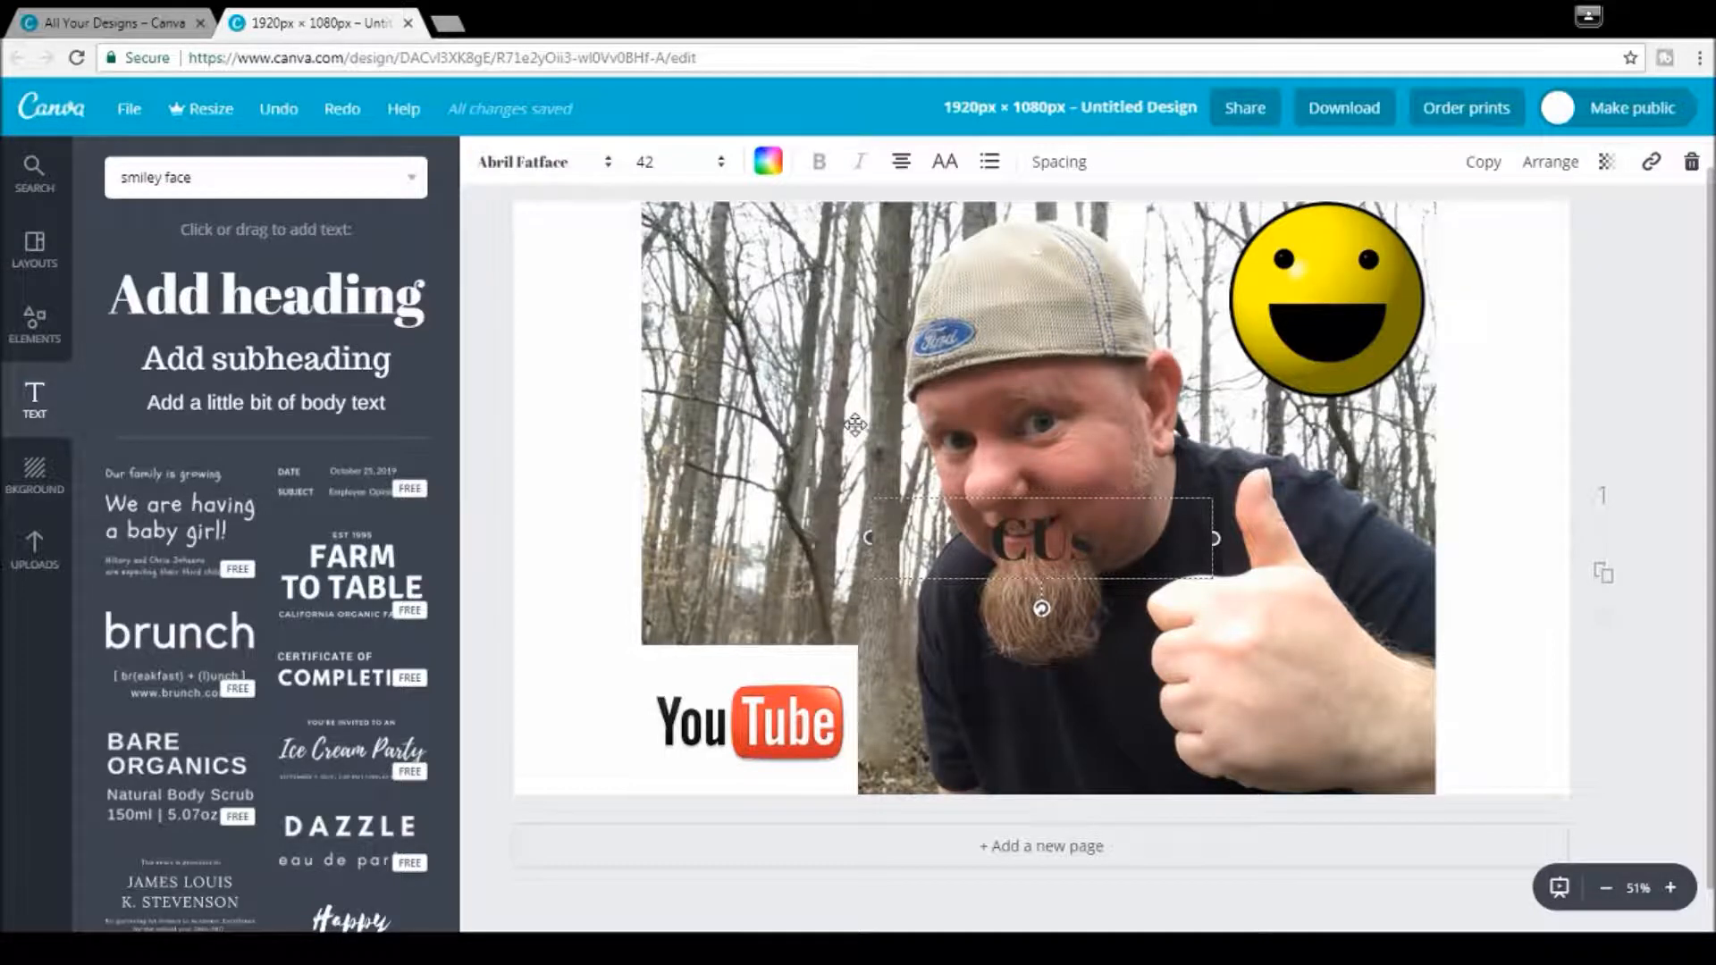
key(BackSpace)
text(STOM)
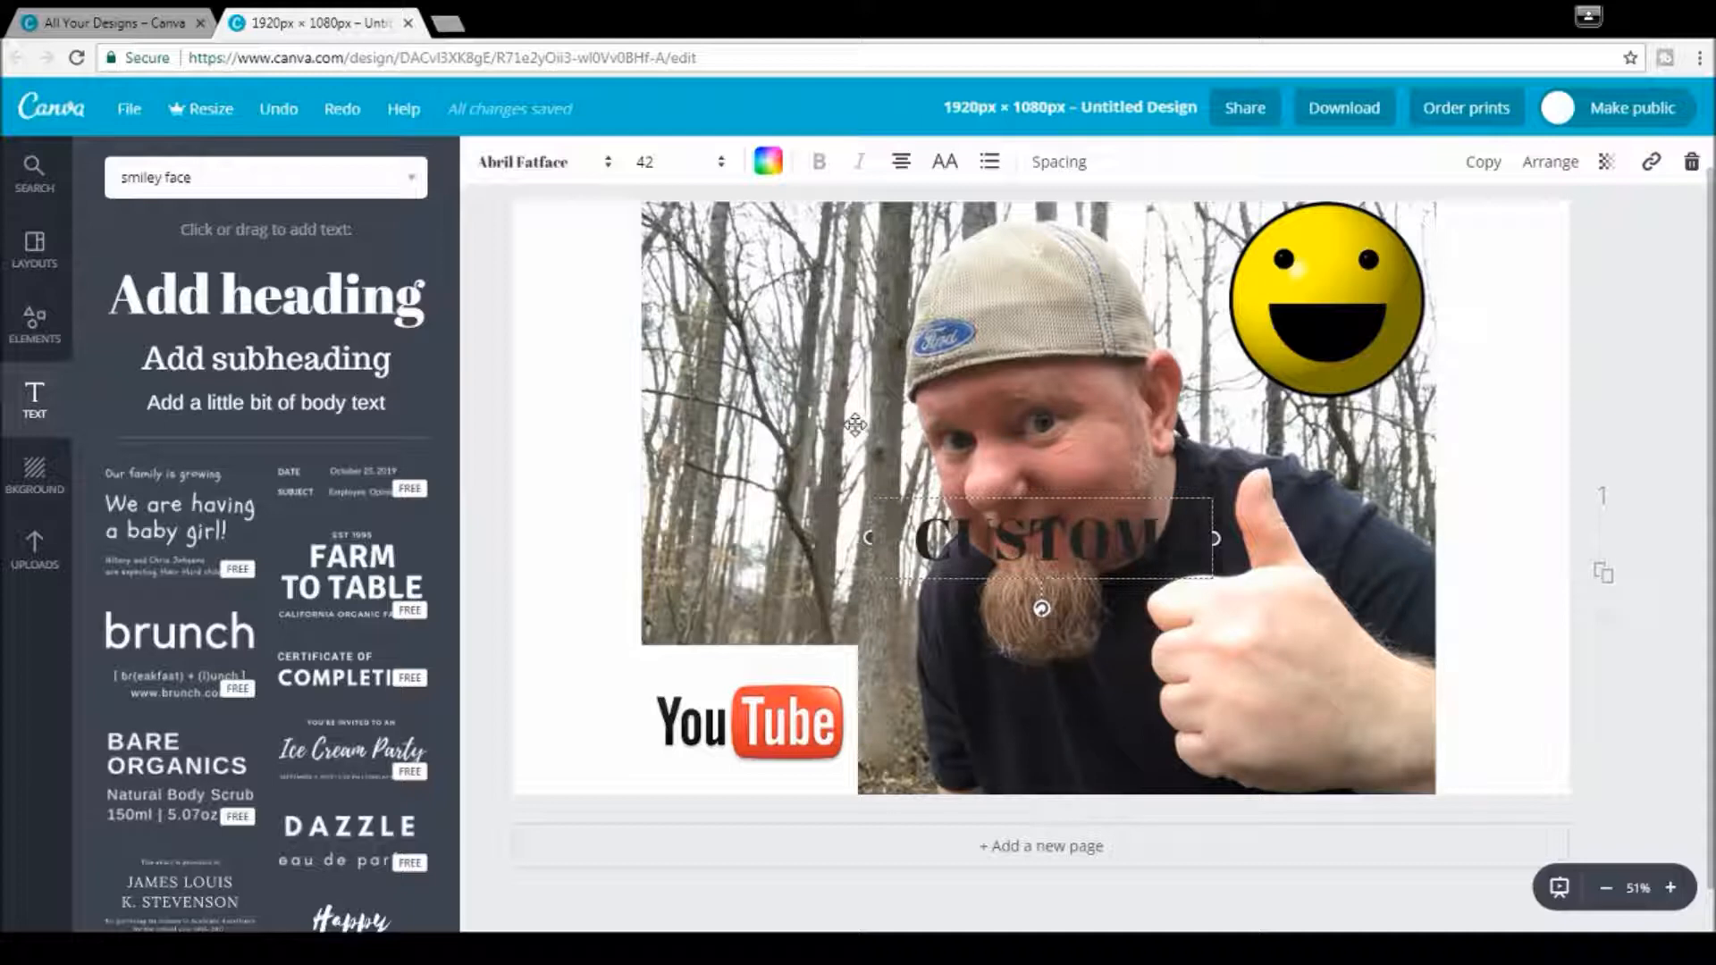
text( T)
key(BackSpace)
key(BackSpace)
Step: Try yellow and dark green as the text colour of the CUSTOM heading
click(768, 161)
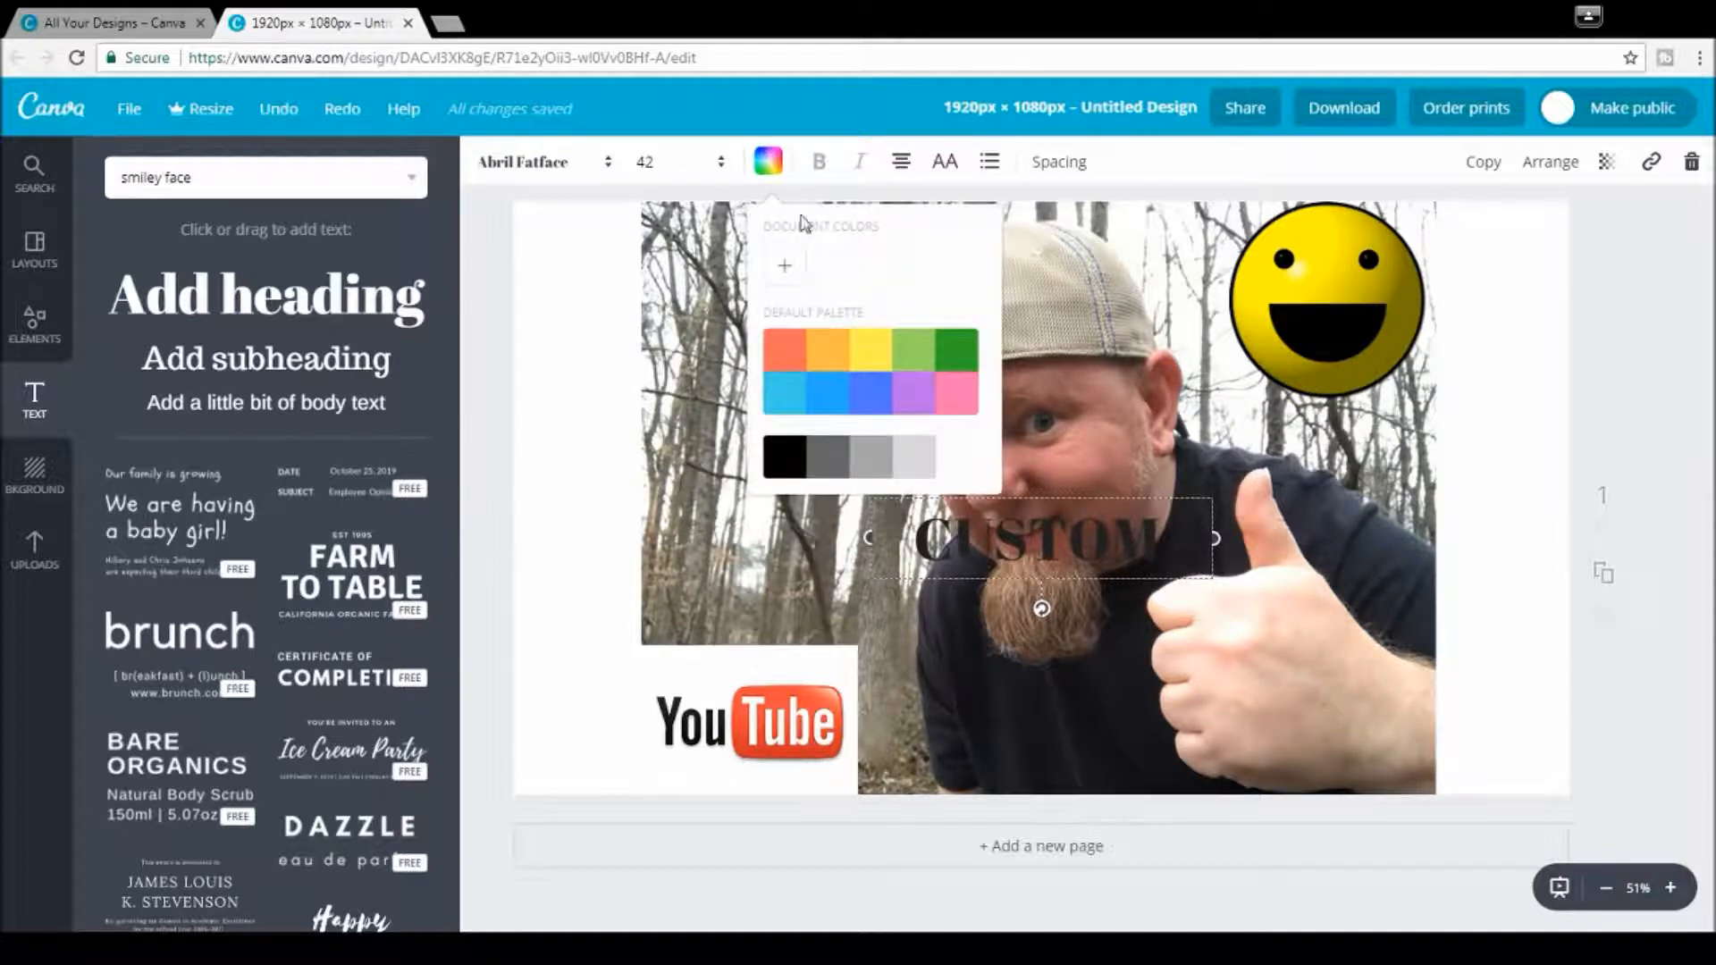
click(860, 359)
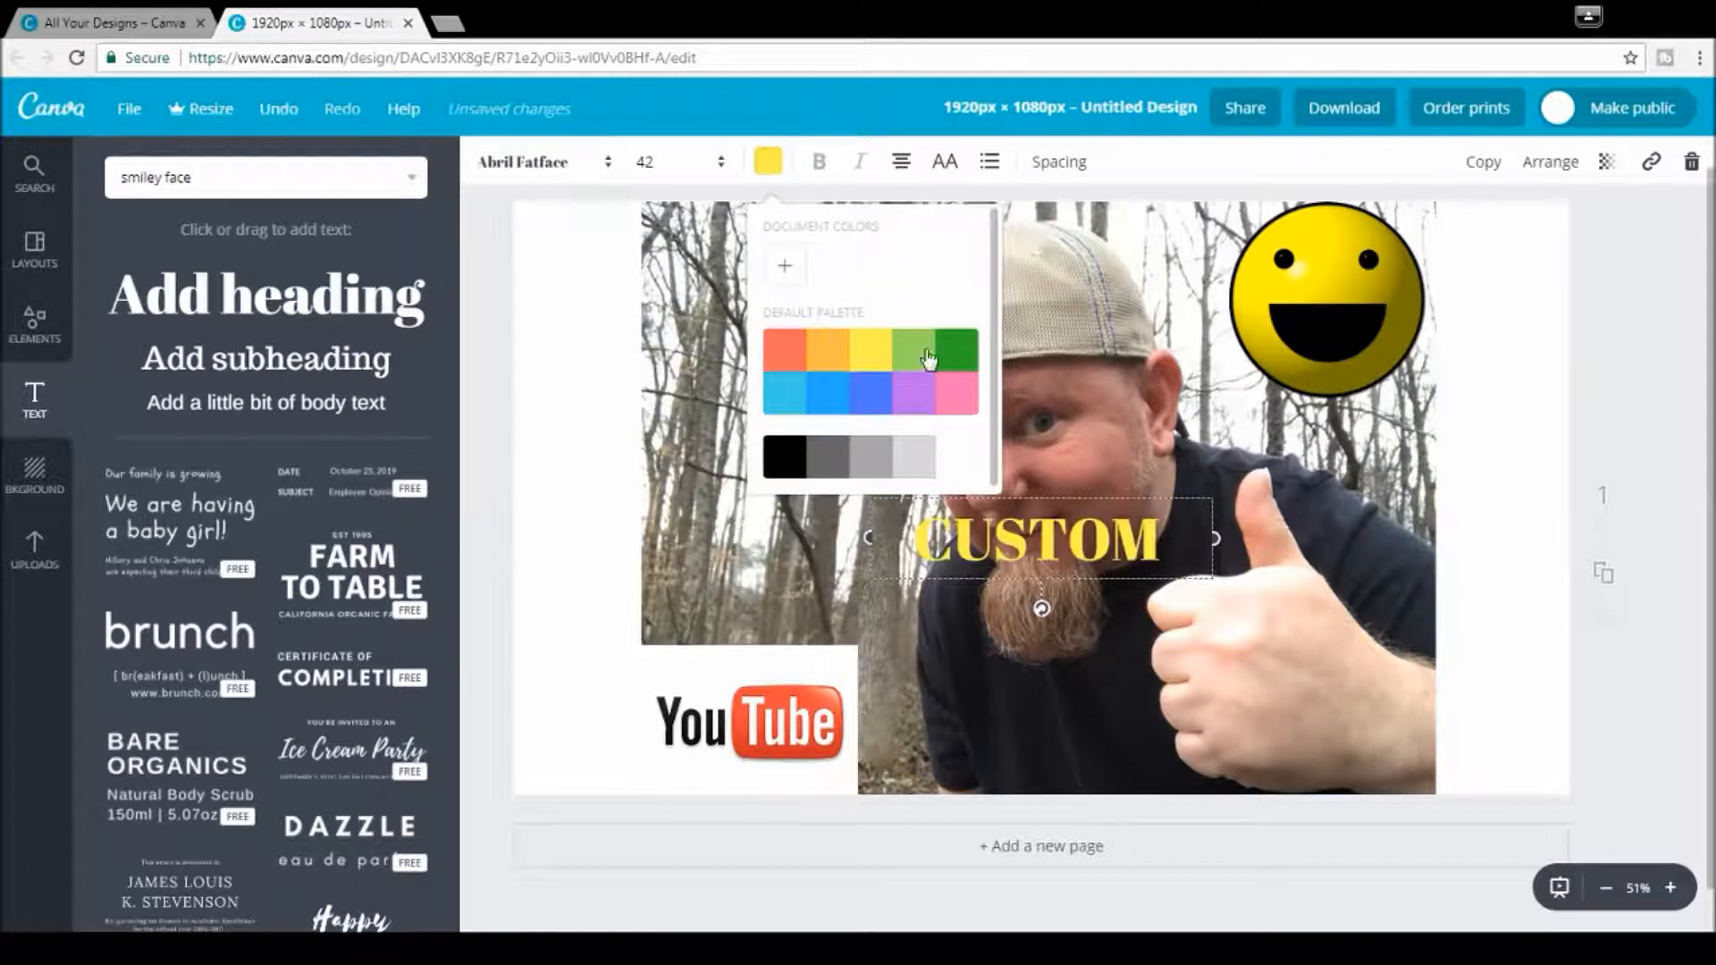
click(959, 358)
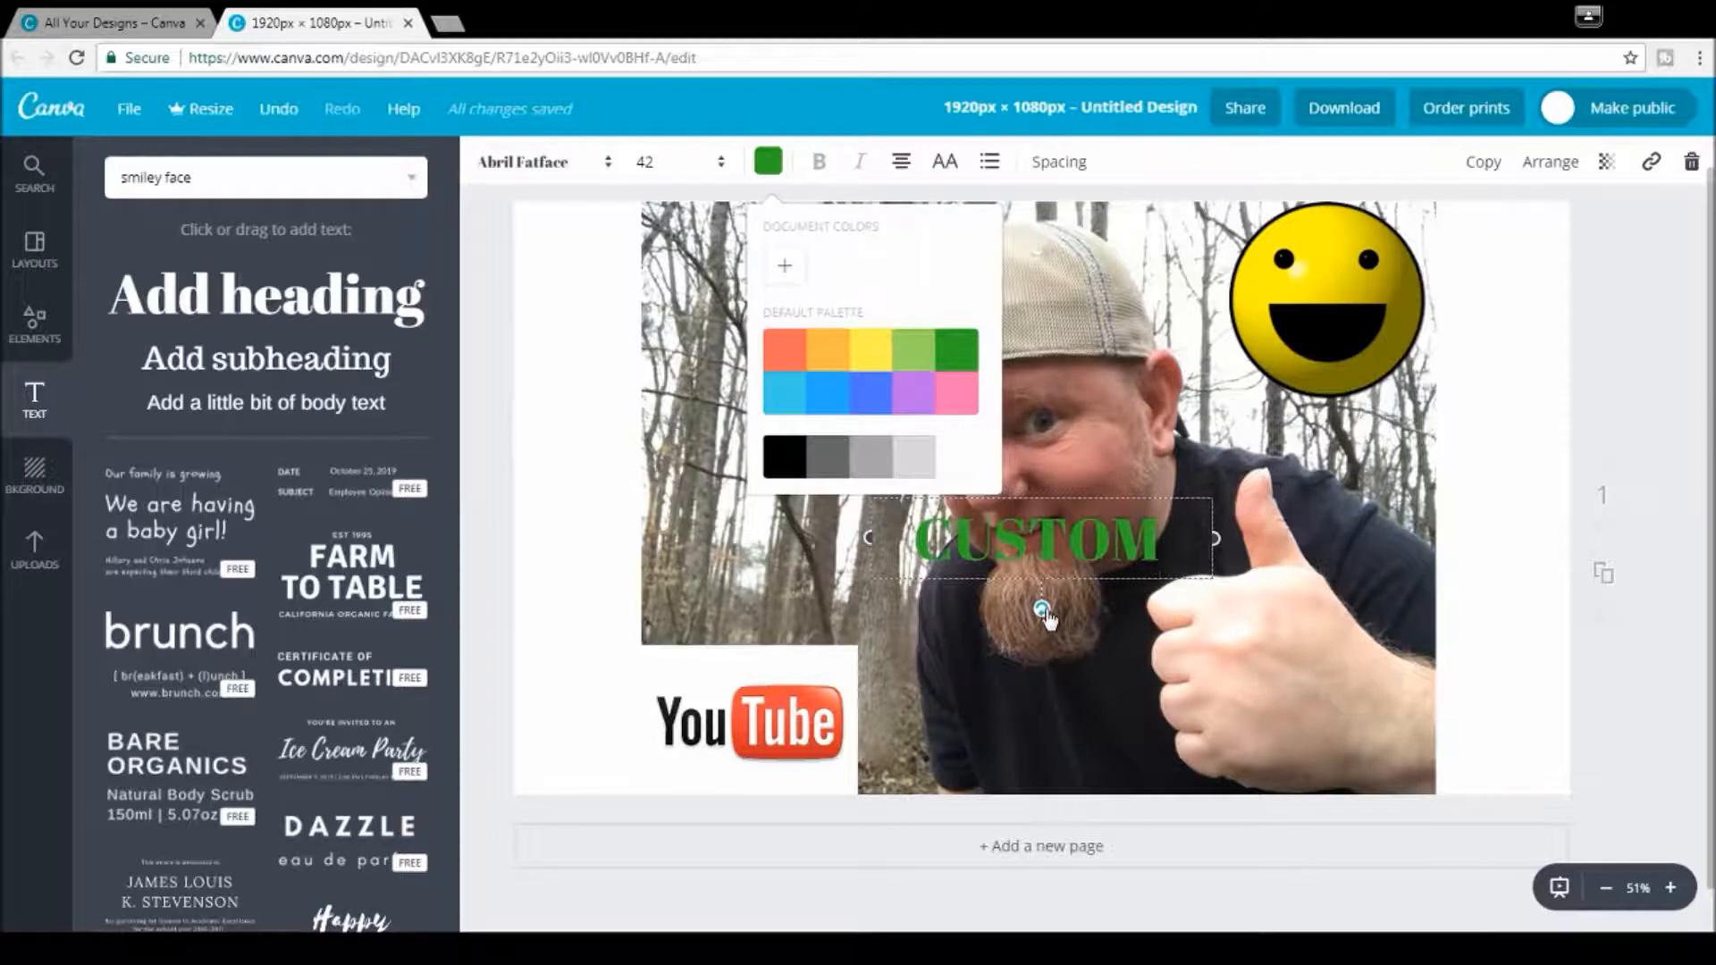
click(1126, 483)
Step: Move the CUSTOM heading to the photo's upper-left area and colour its text black
drag(1153, 547, 874, 302)
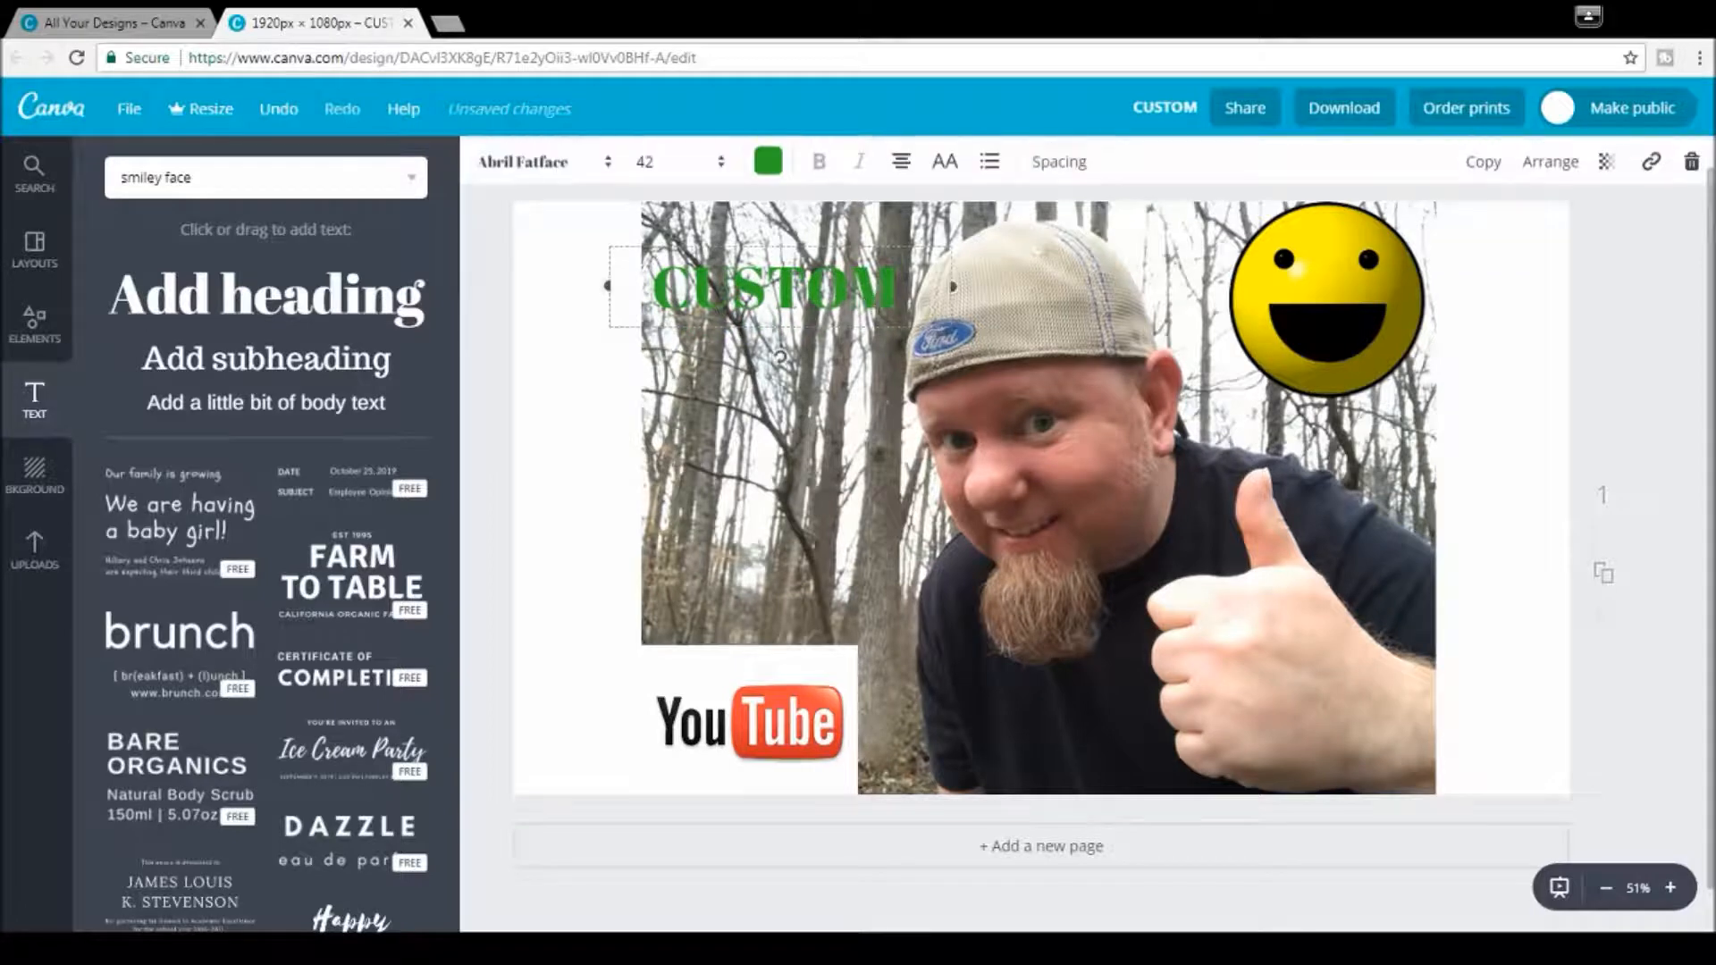
click(767, 161)
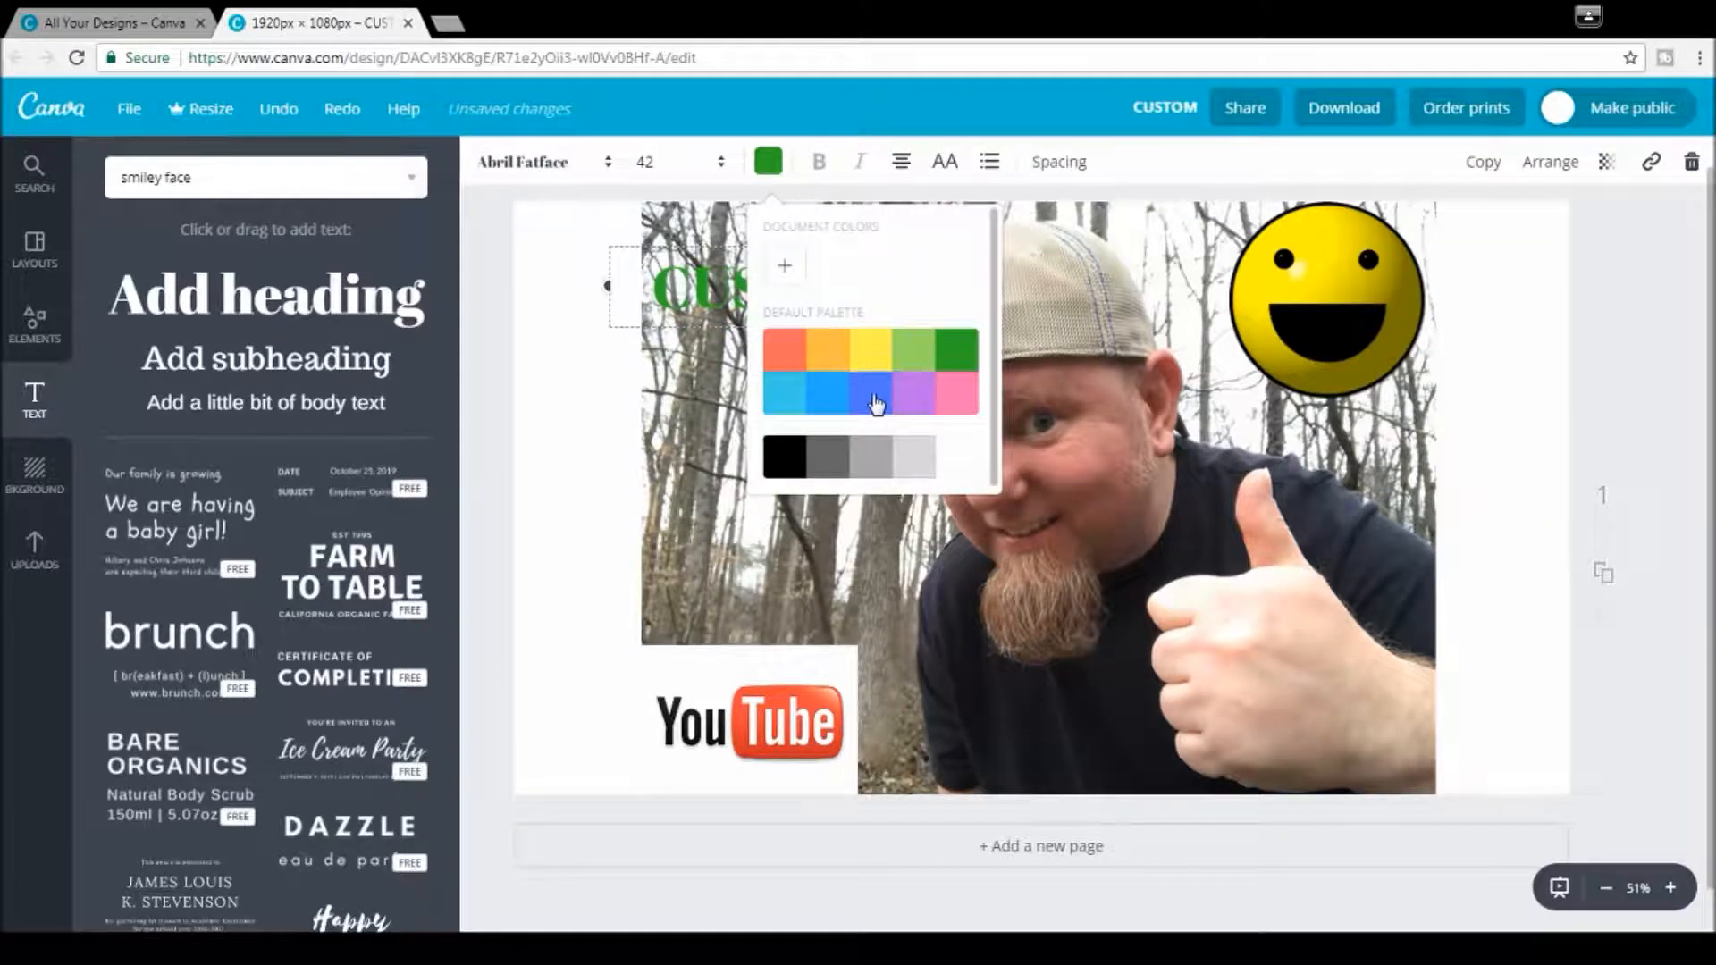
click(790, 467)
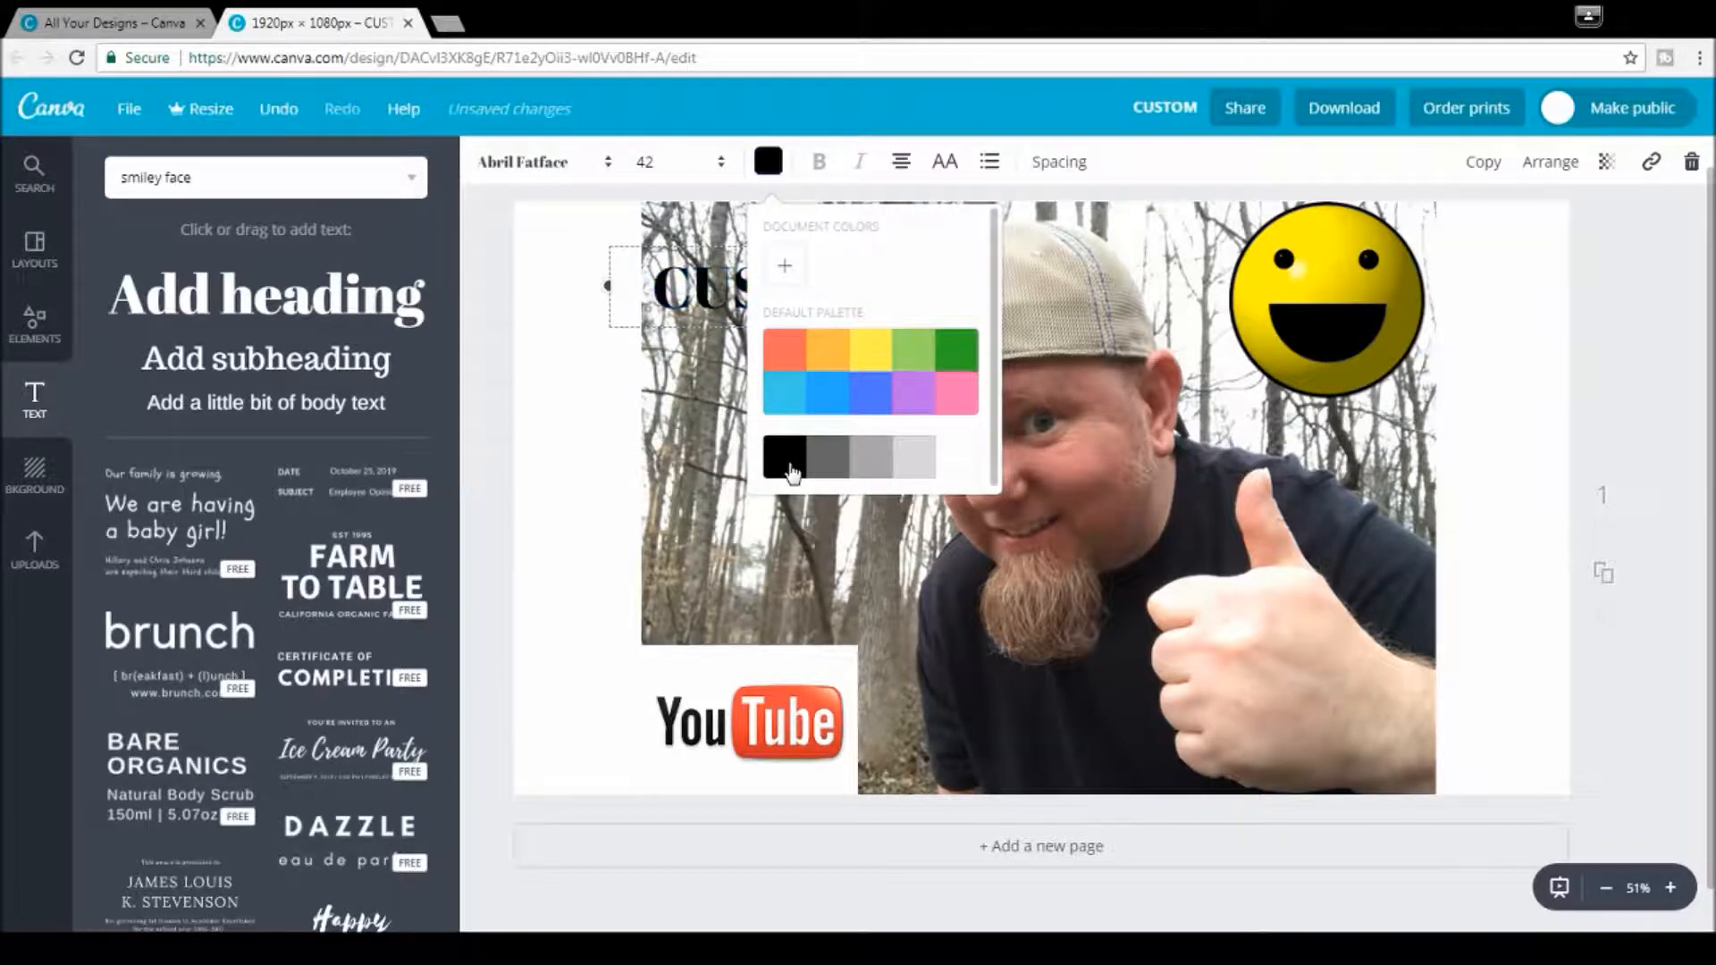
click(956, 460)
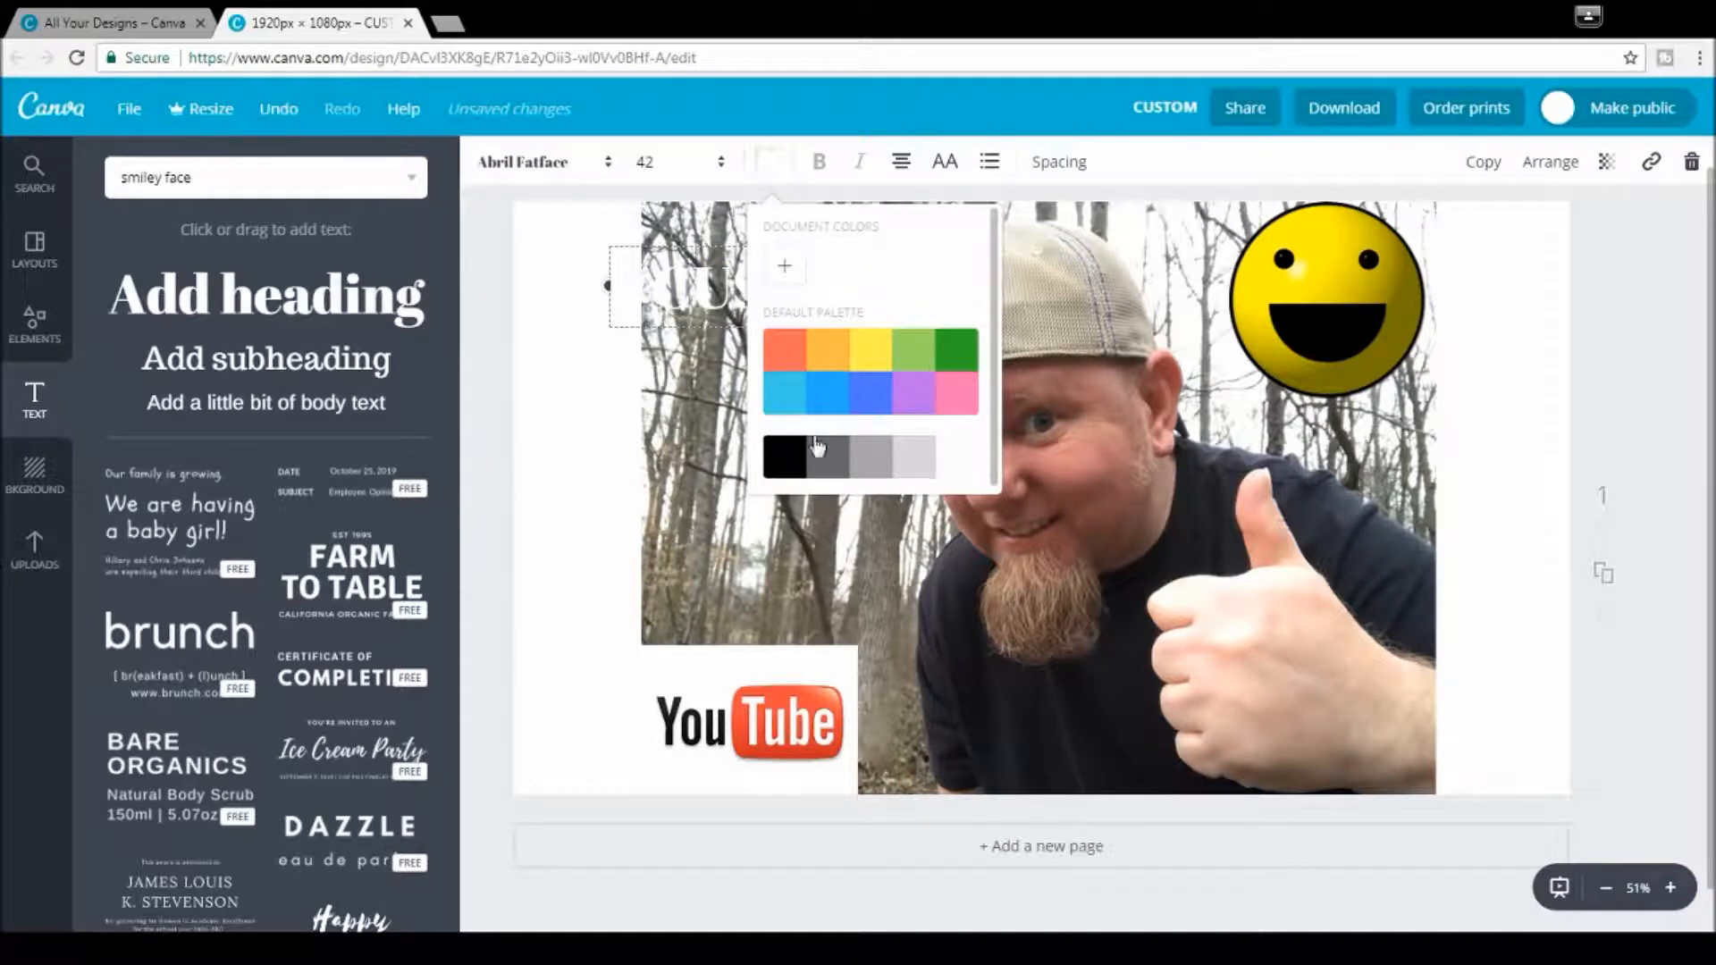
click(782, 456)
click(706, 414)
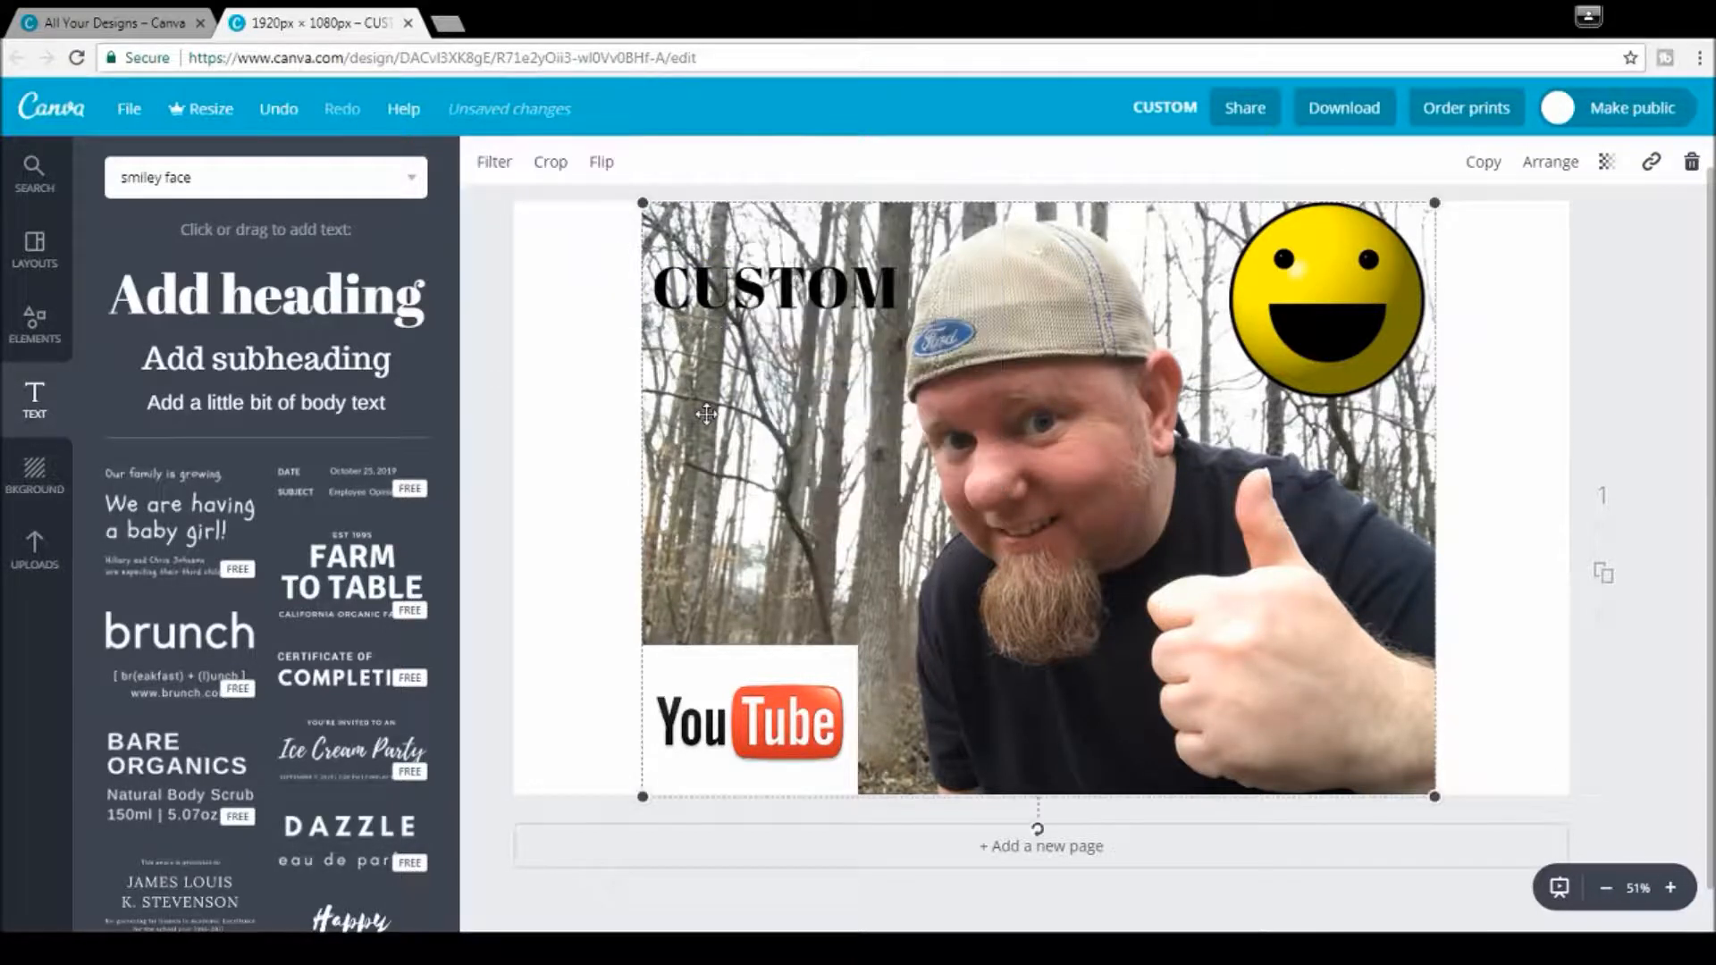
Step: Widen the CUSTOM heading's text box and position the word just beside the cap
click(858, 286)
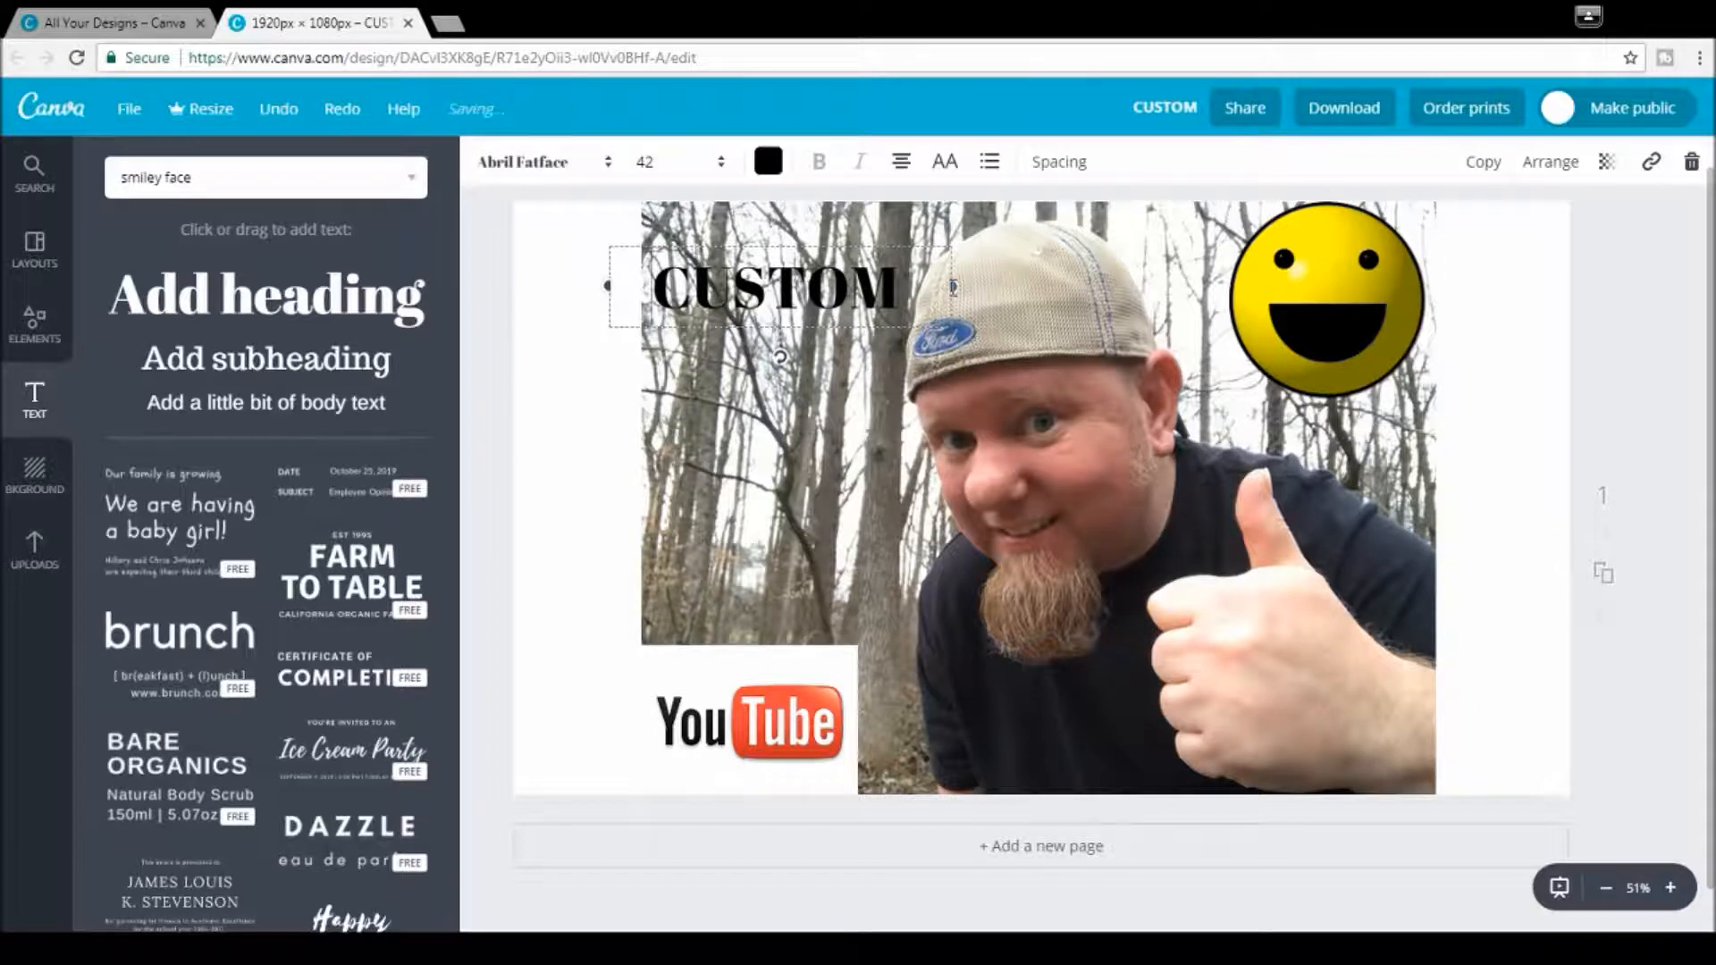
drag(952, 286, 1019, 289)
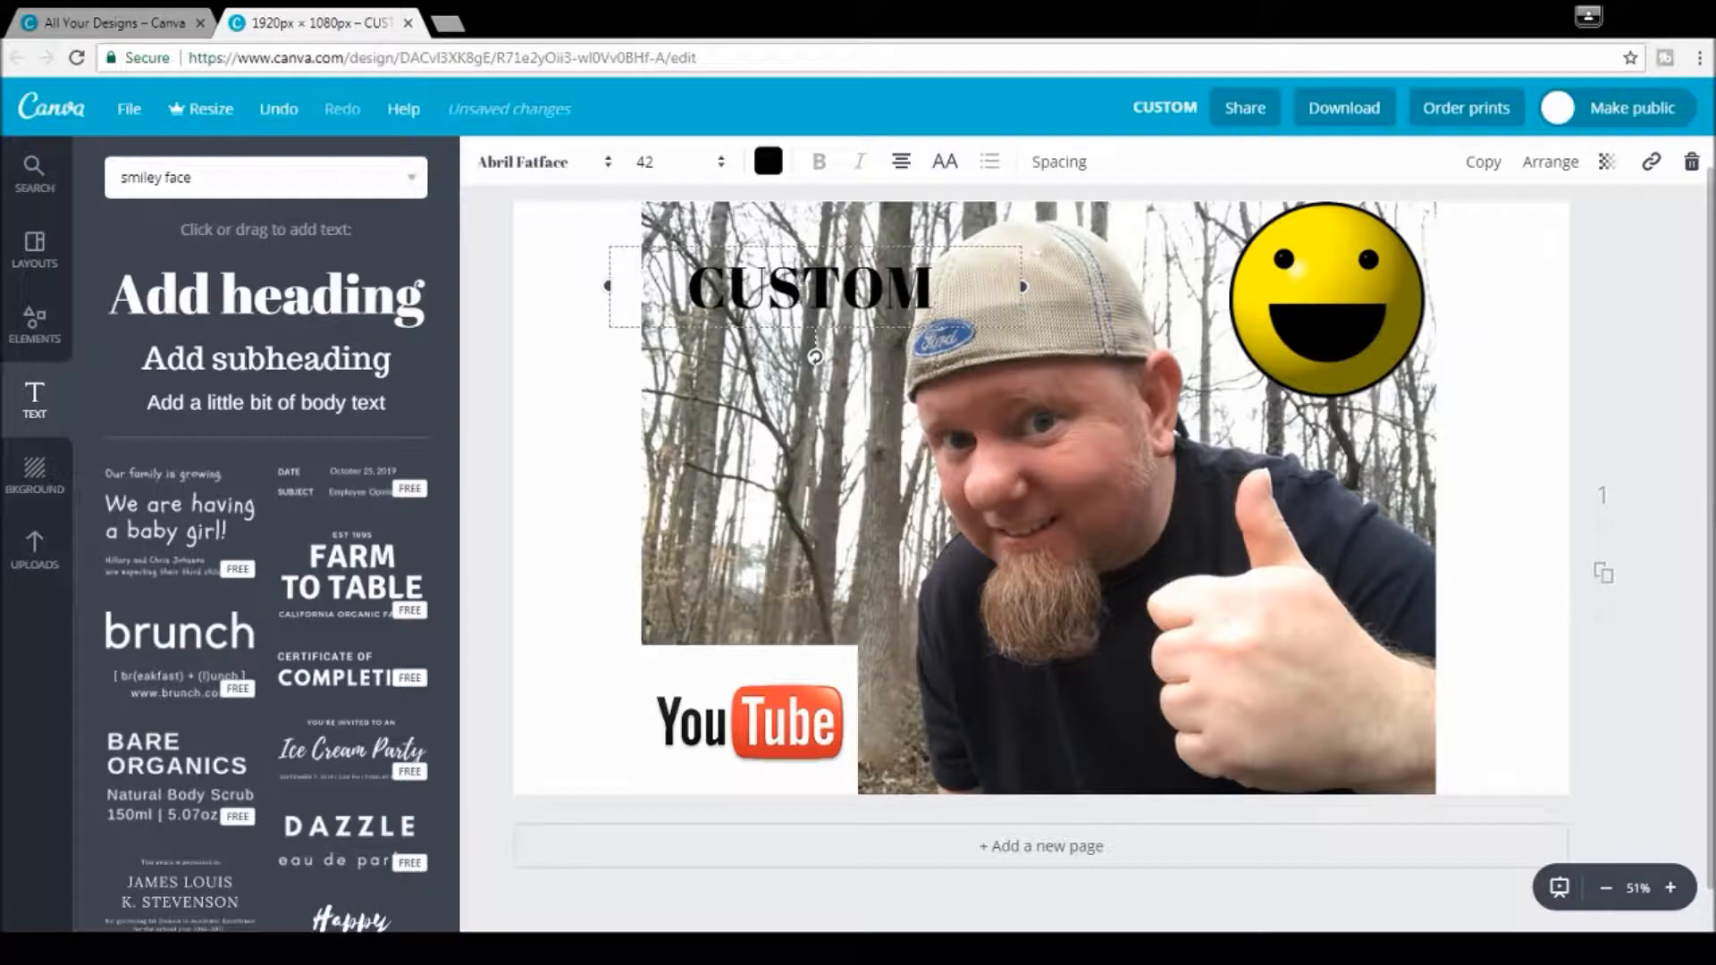
click(852, 399)
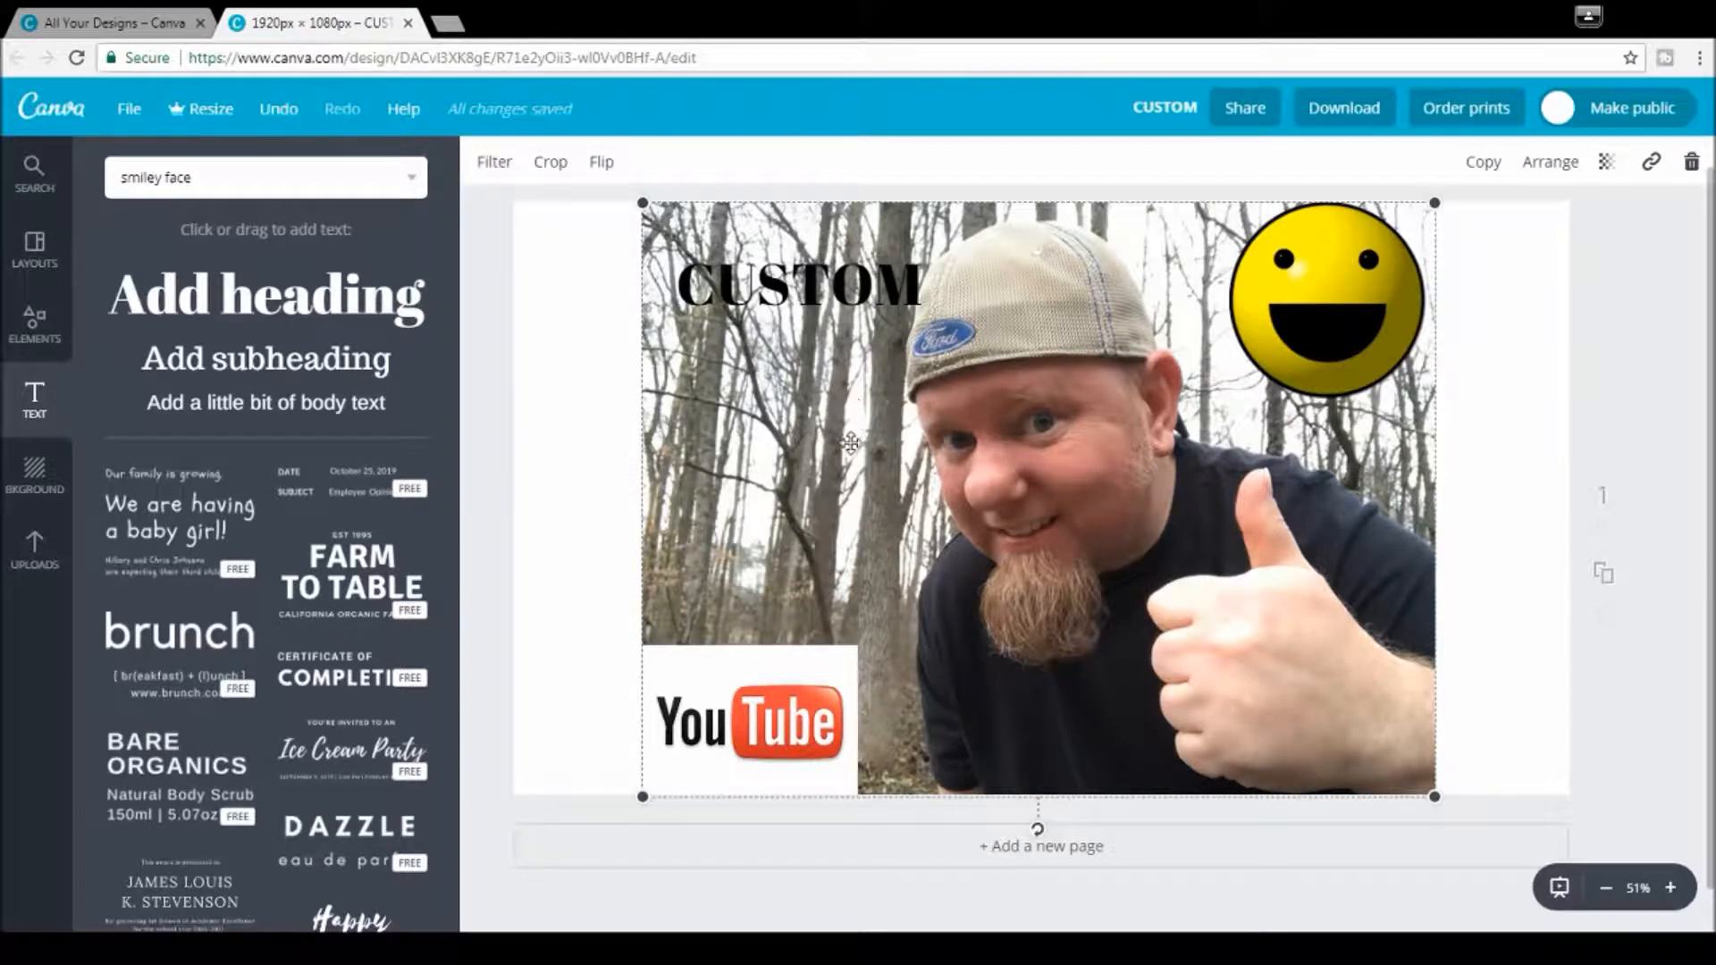
Step: Add a second heading over the middle of the photo with the text "THUMBNAILS" in capital letters
drag(187, 295, 1046, 536)
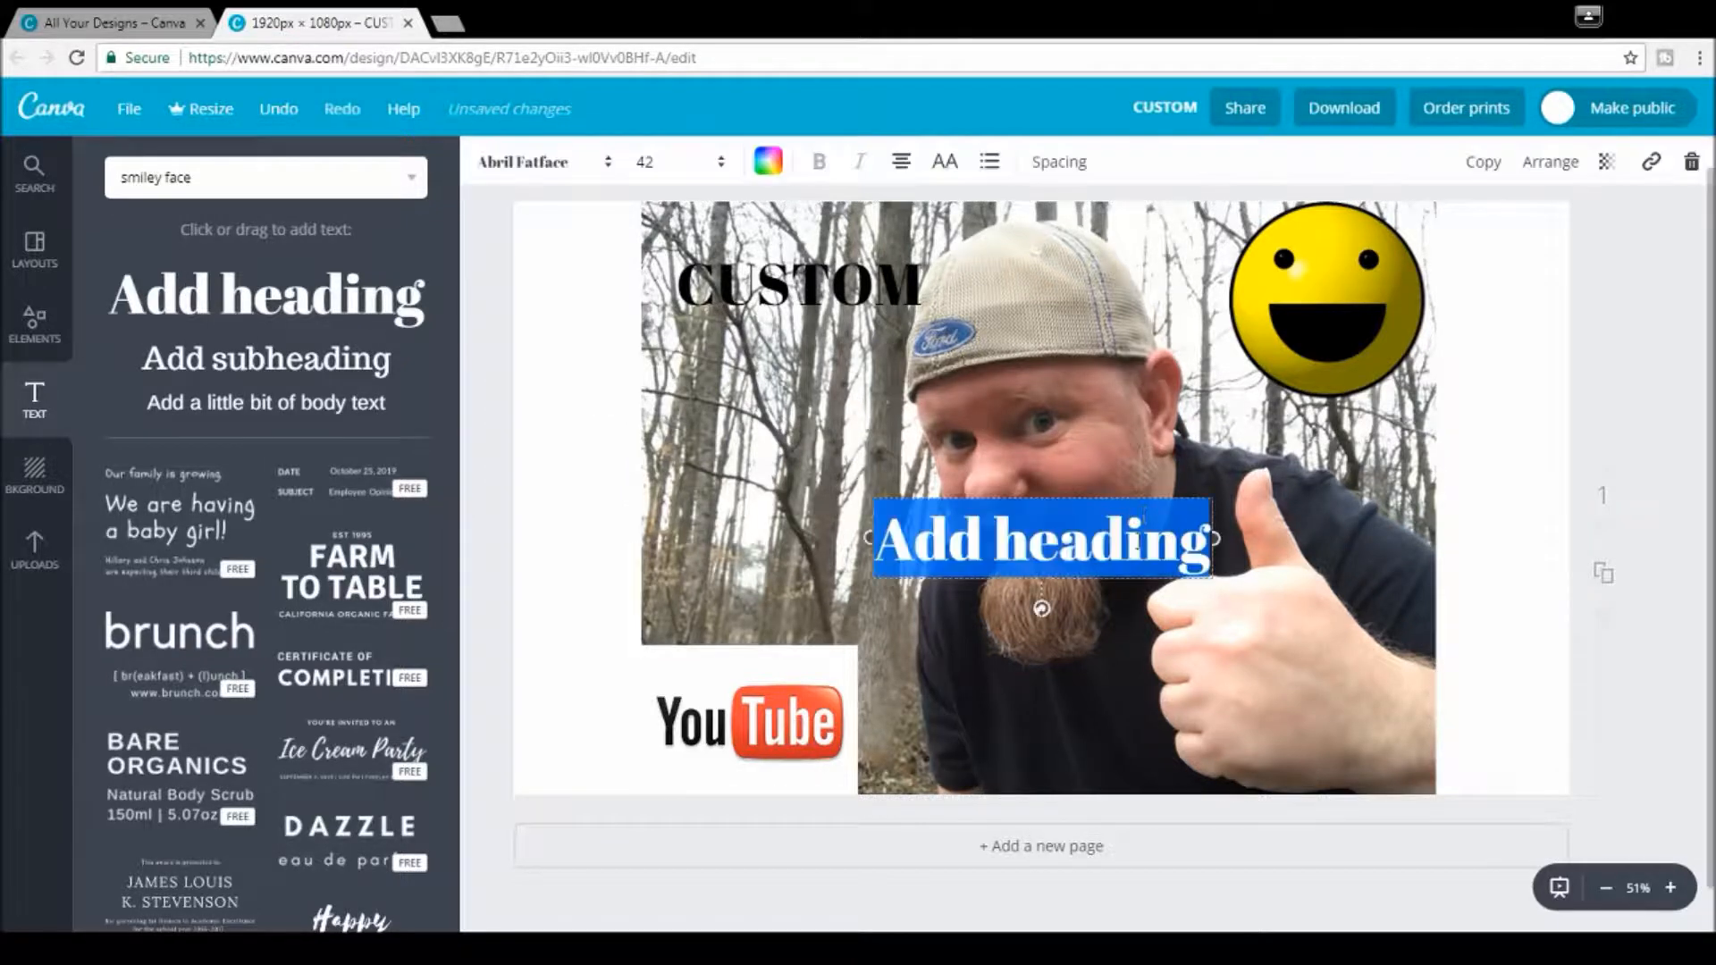
text(THU)
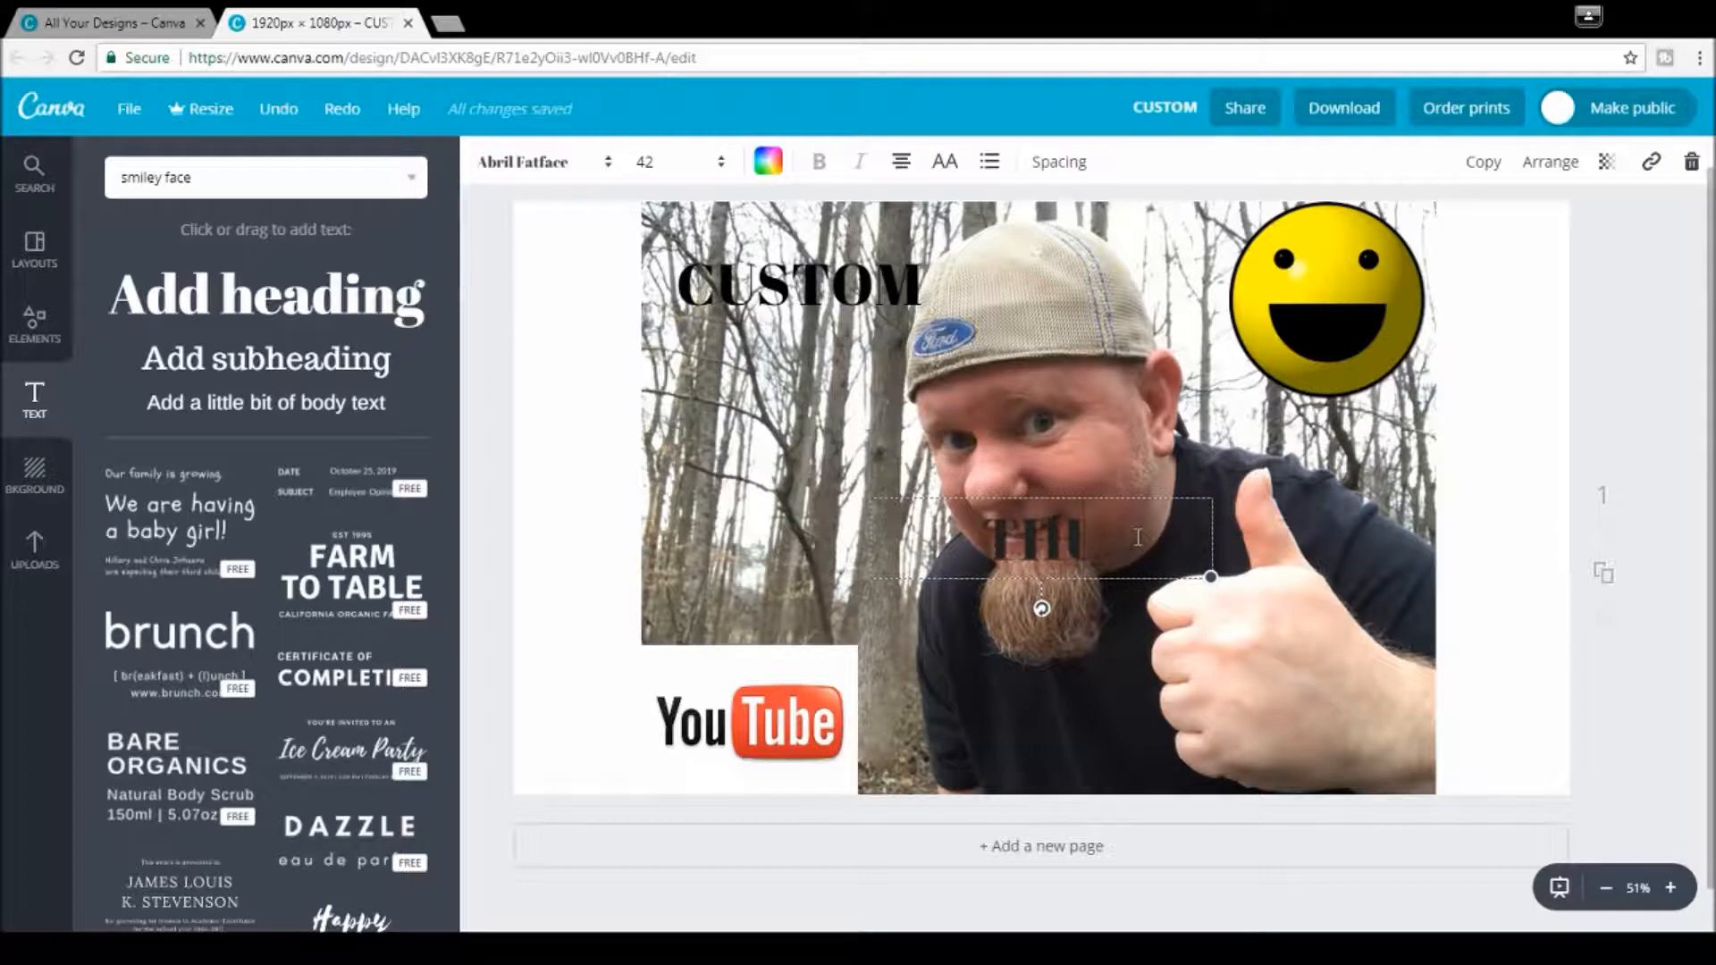
text(MBNAIL)
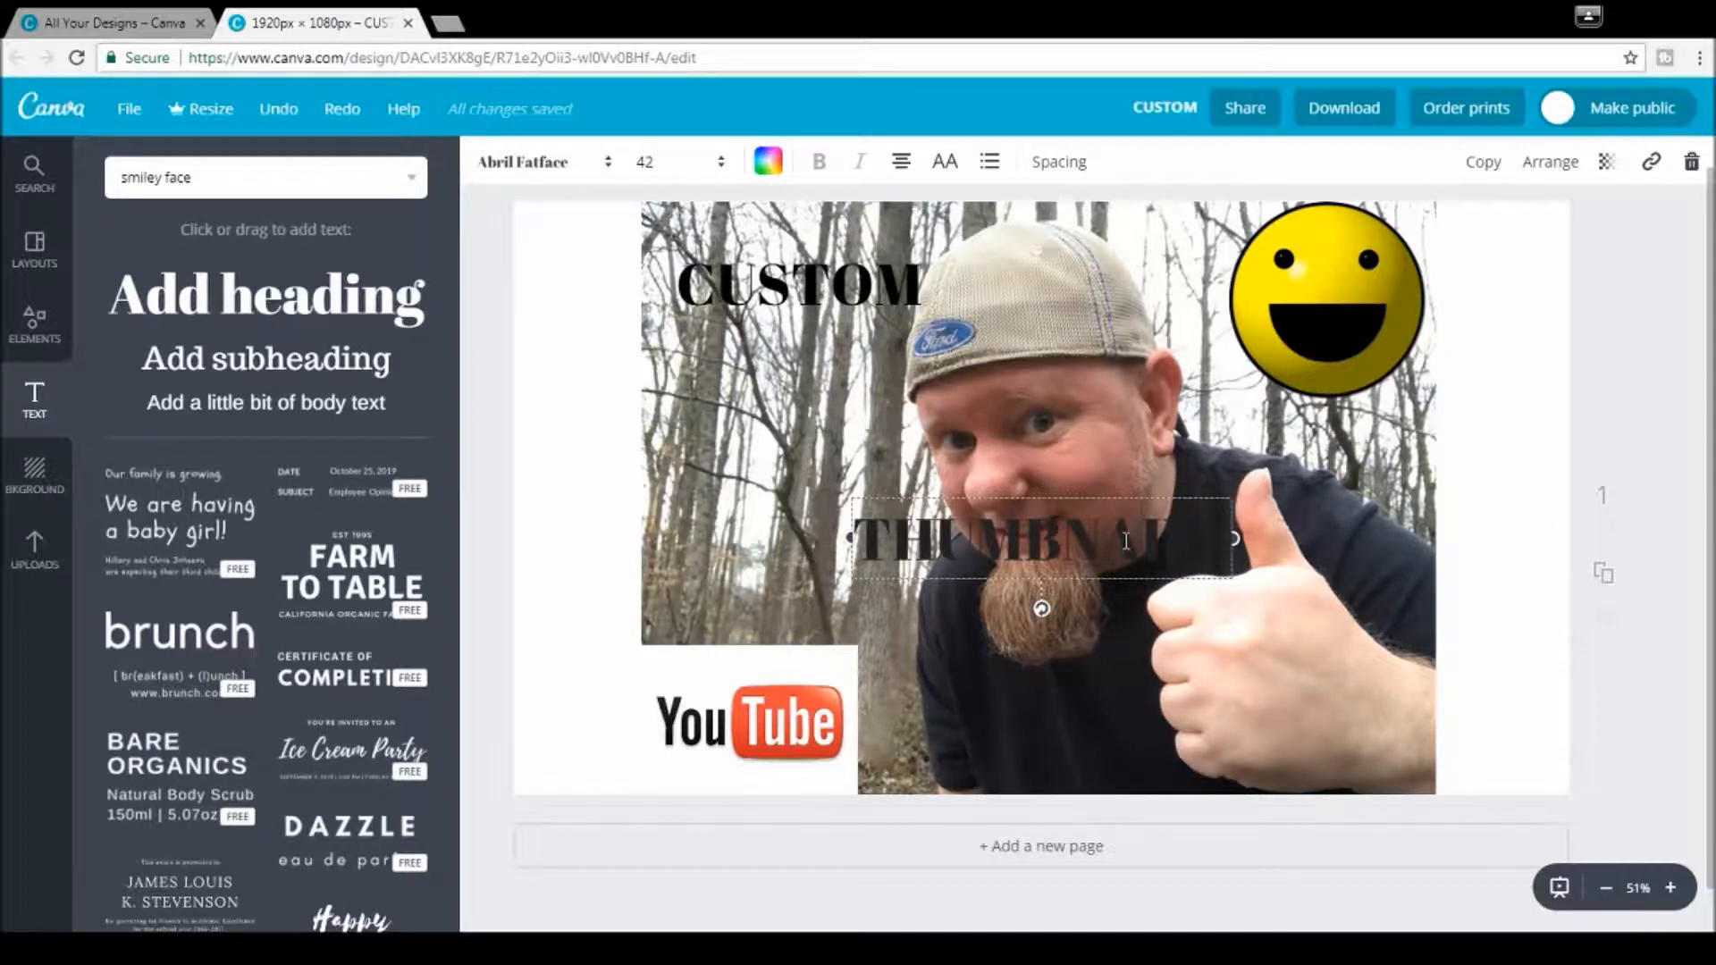
Step: Colour the THUMBNAILS heading orange-red and rotate it clockwise so it slopes diagonally down across the face
click(768, 161)
click(780, 355)
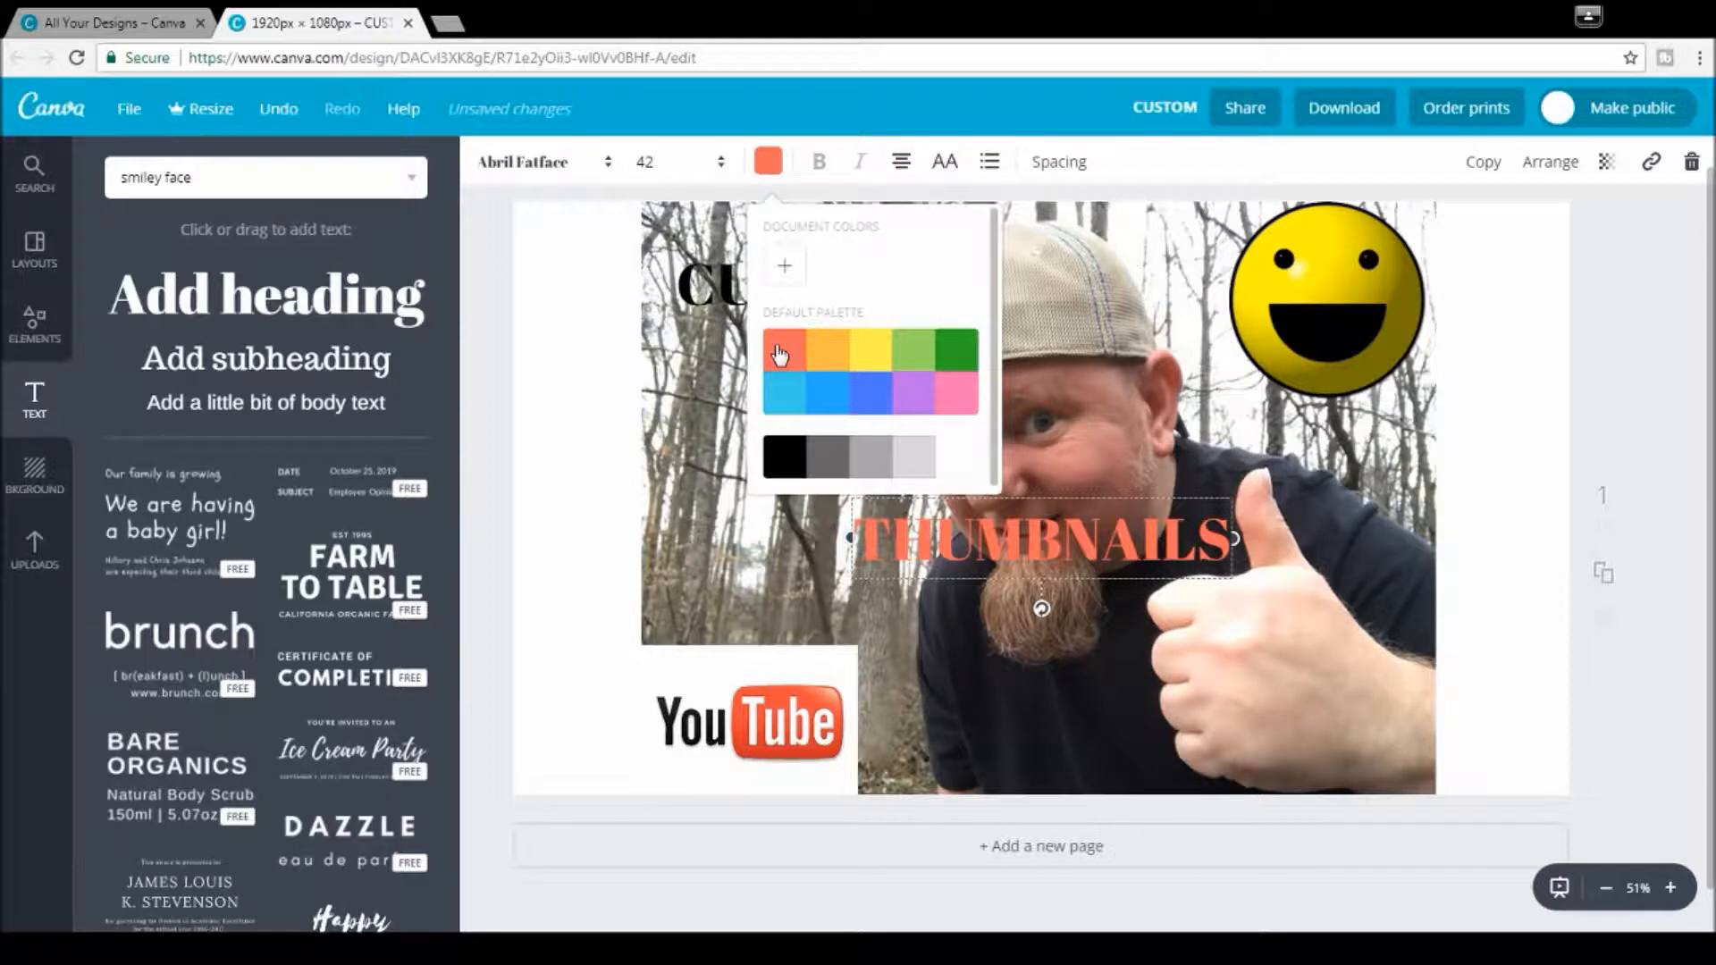
mouse_move(1042, 610)
mouse_down()
mouse_move(992, 591)
mouse_move(1023, 585)
mouse_up()
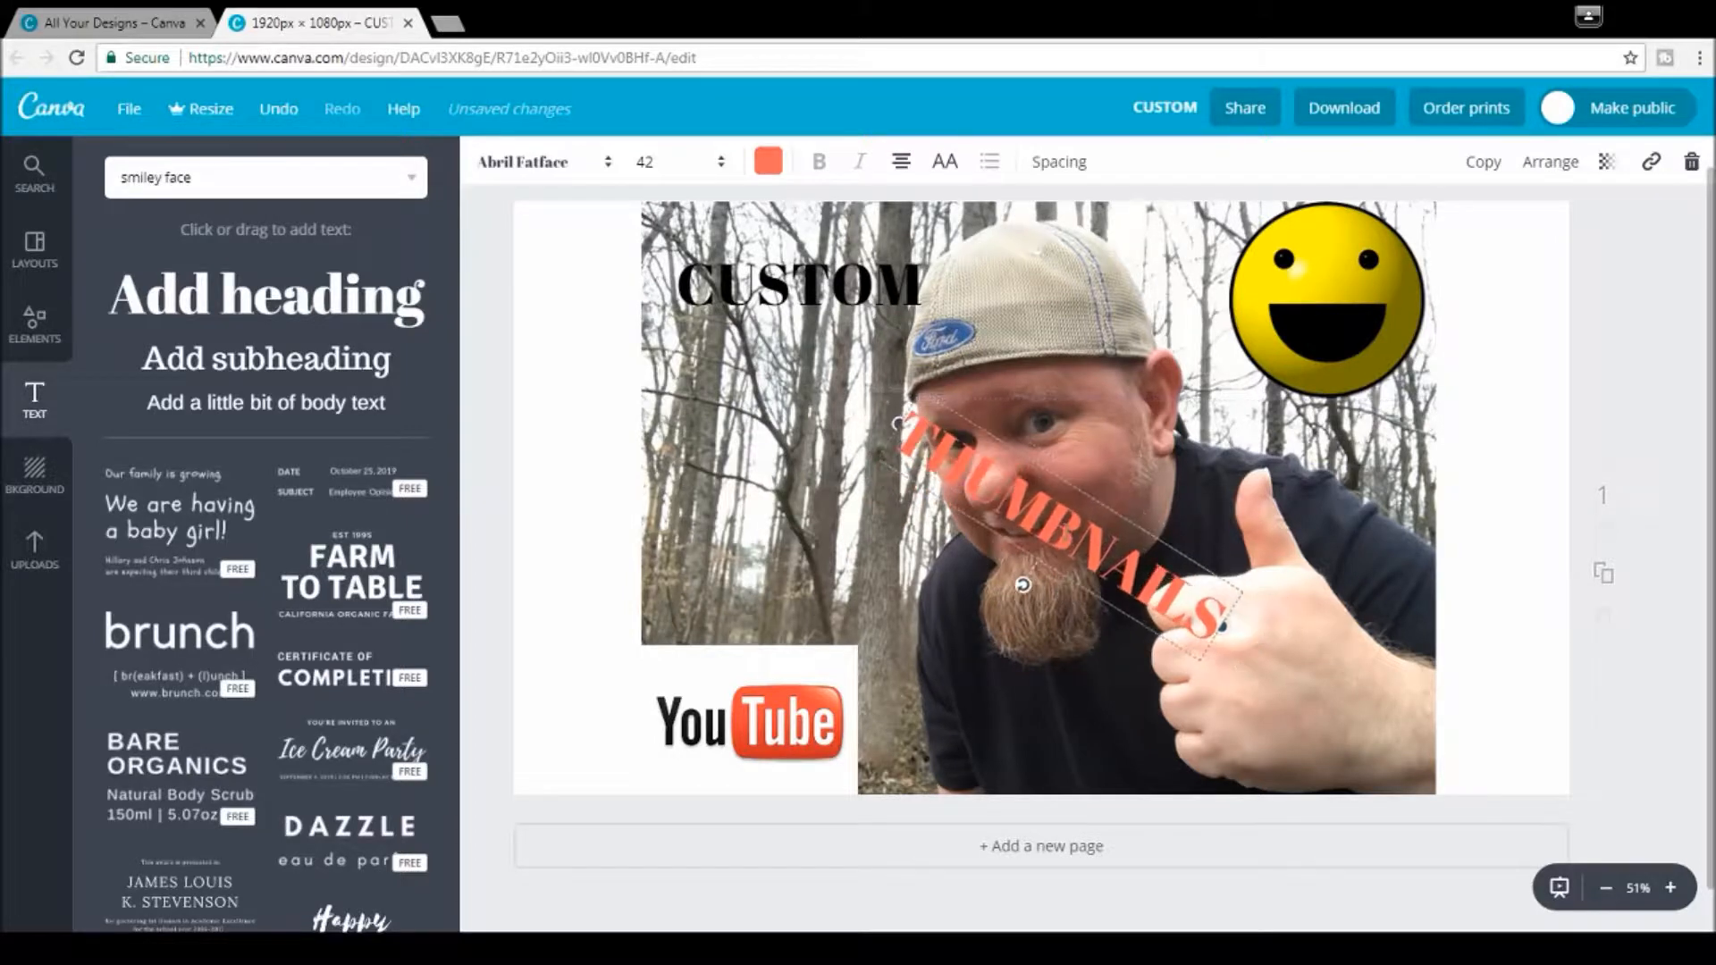
click(799, 493)
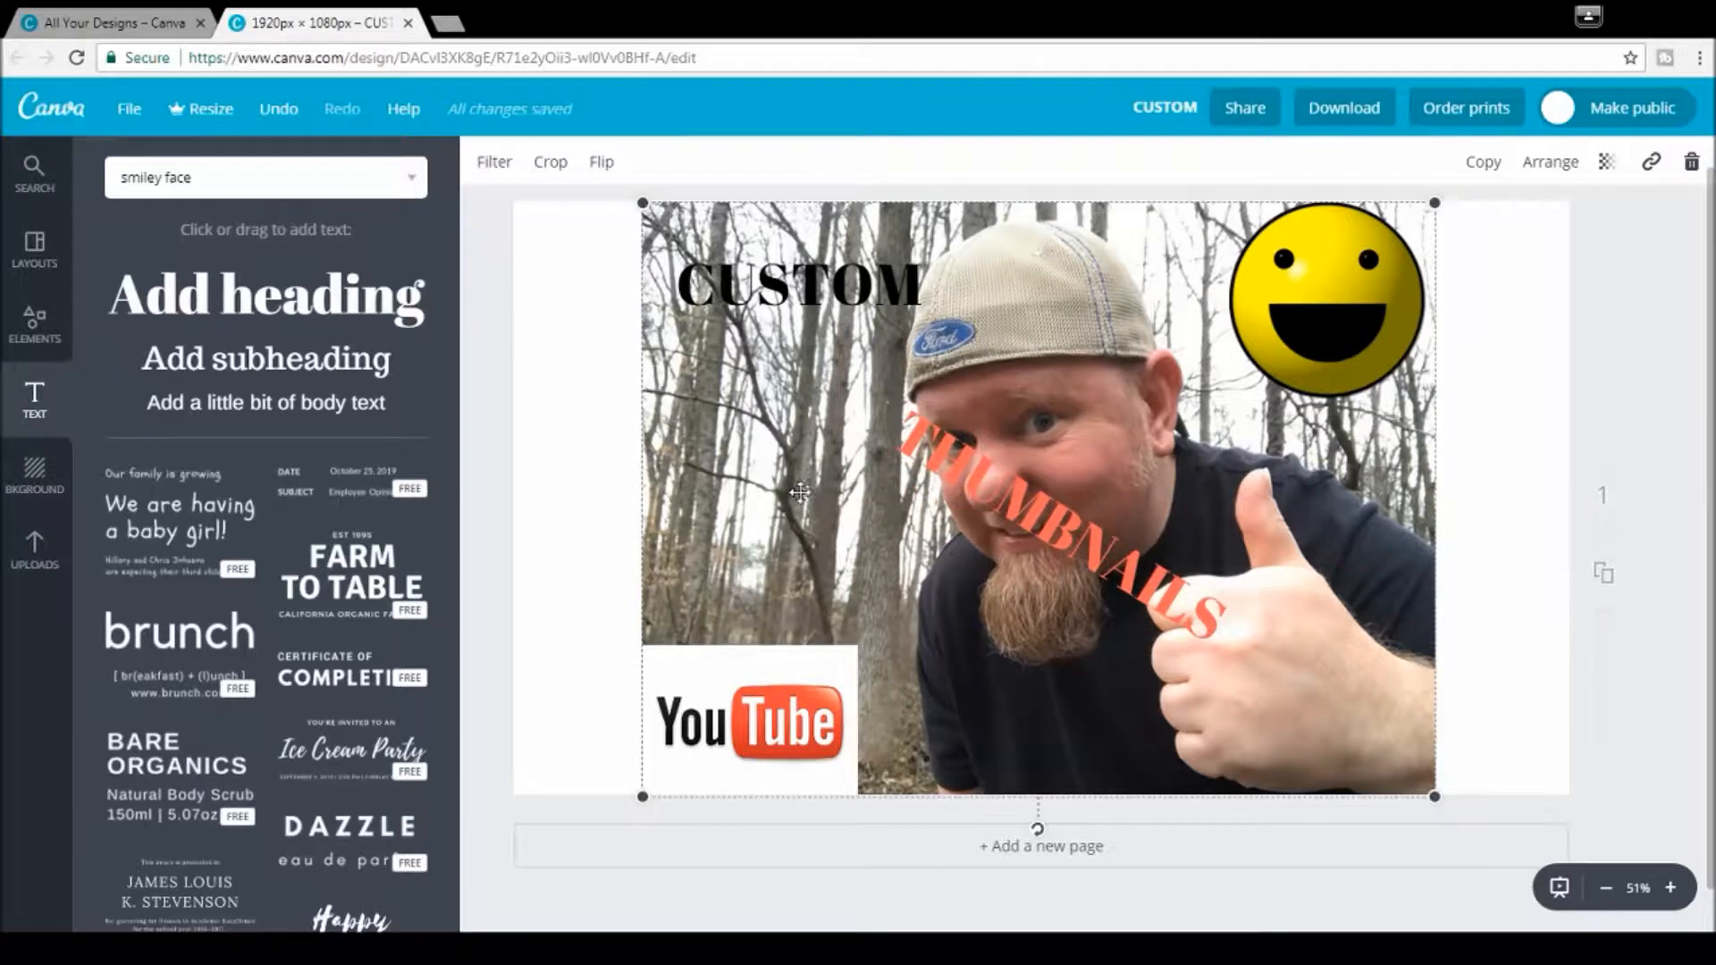
Step: Change the text colour of the diagonal THUMBNAILS heading to dark green from the default palette
key(ctrl+z)
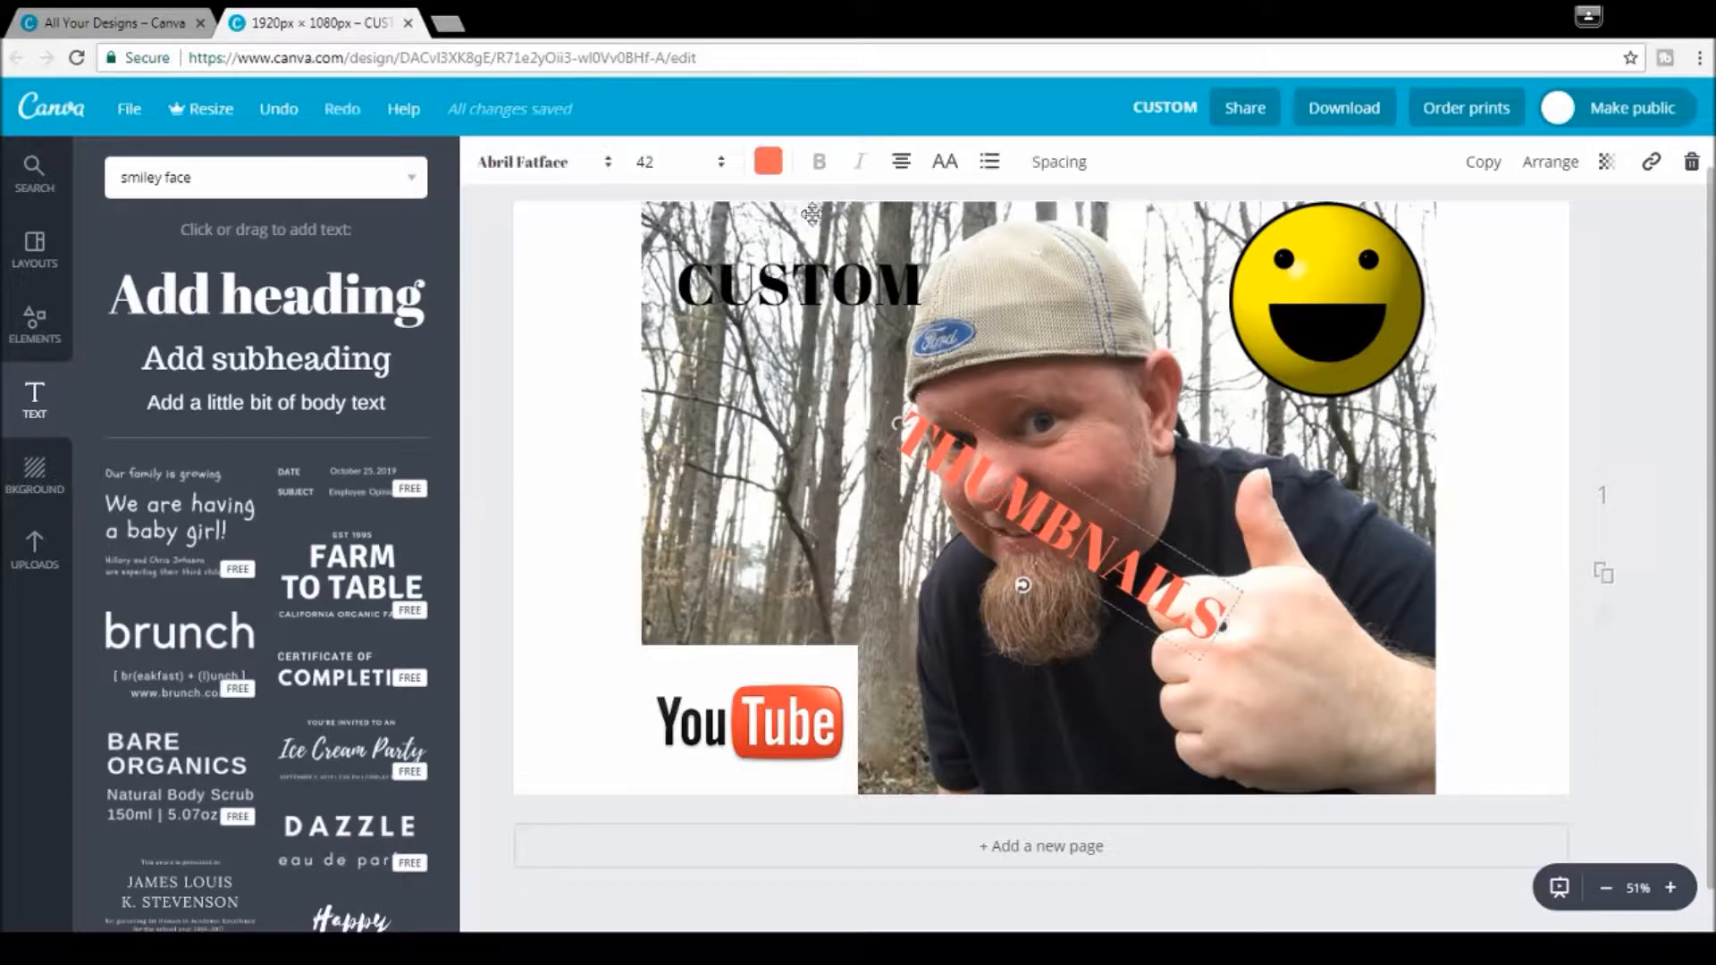
click(769, 161)
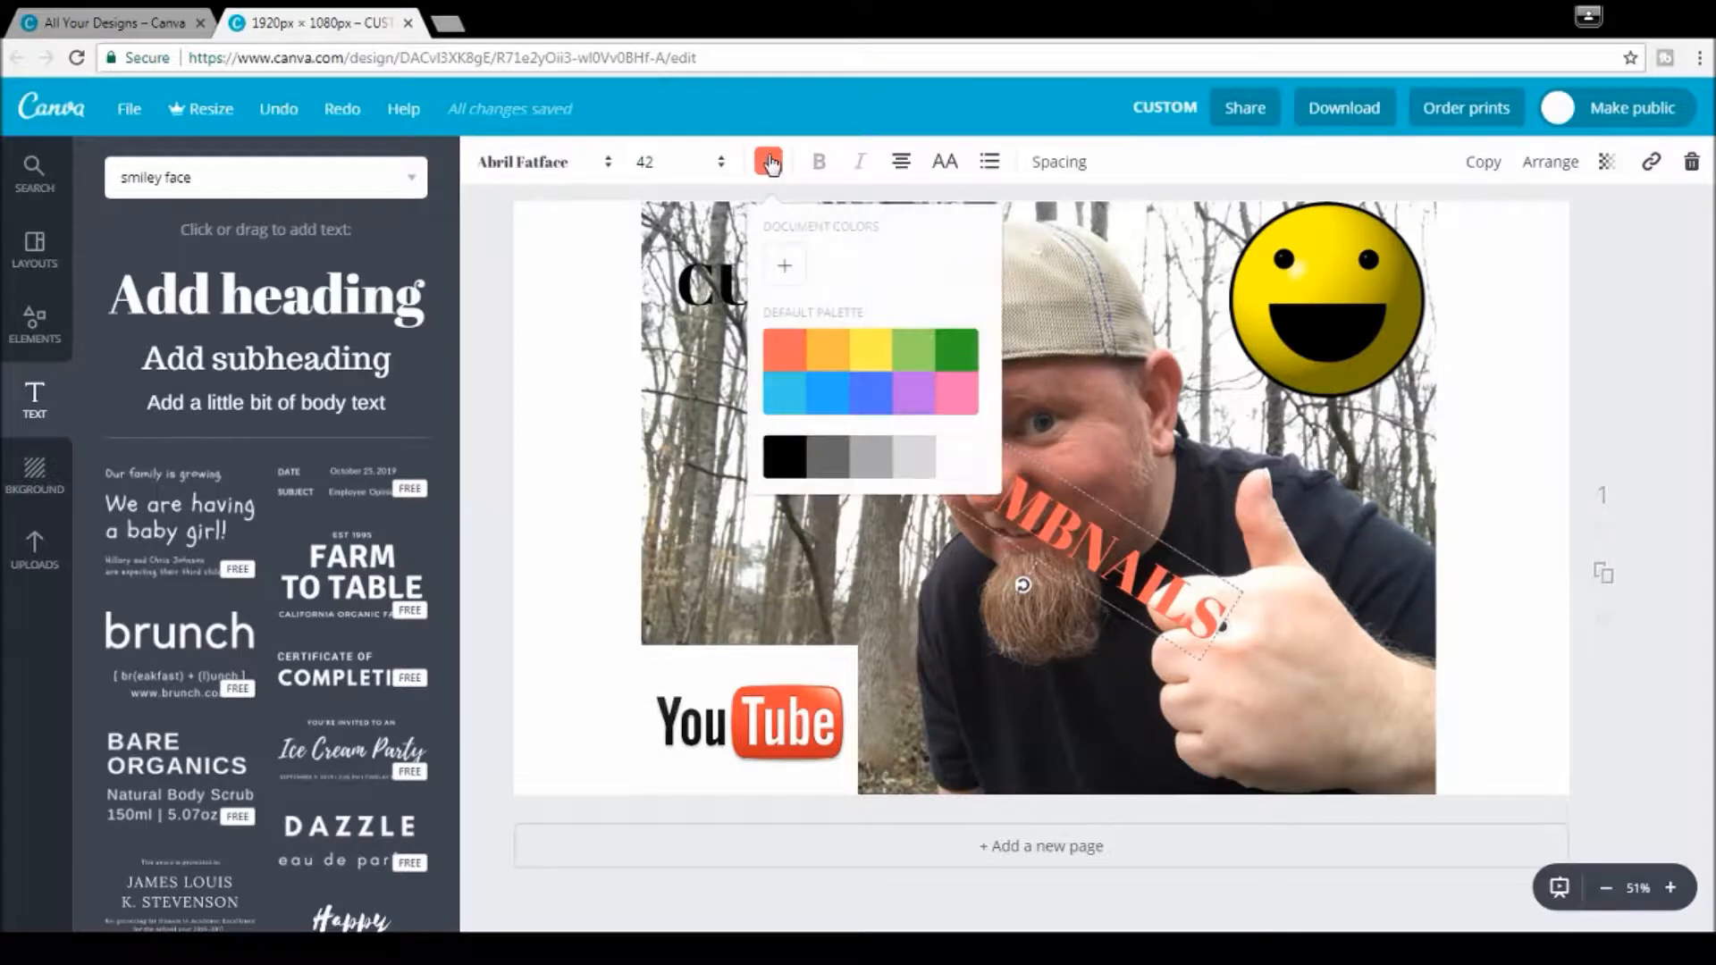
click(957, 351)
click(847, 481)
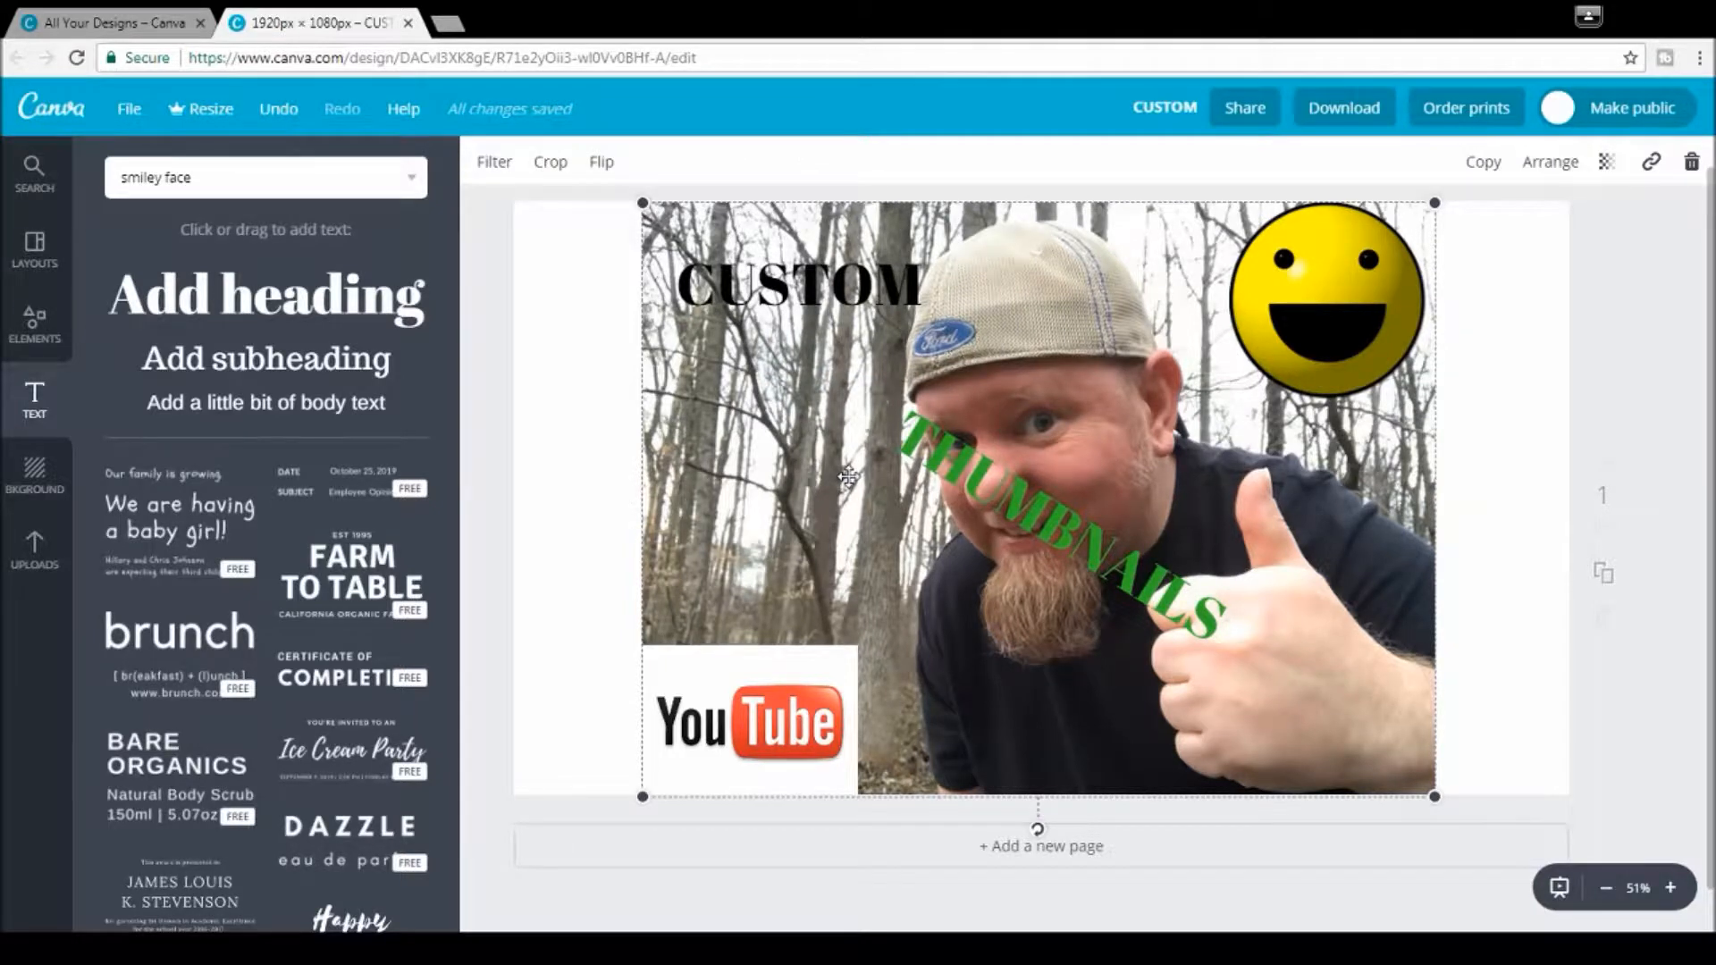
click(1502, 491)
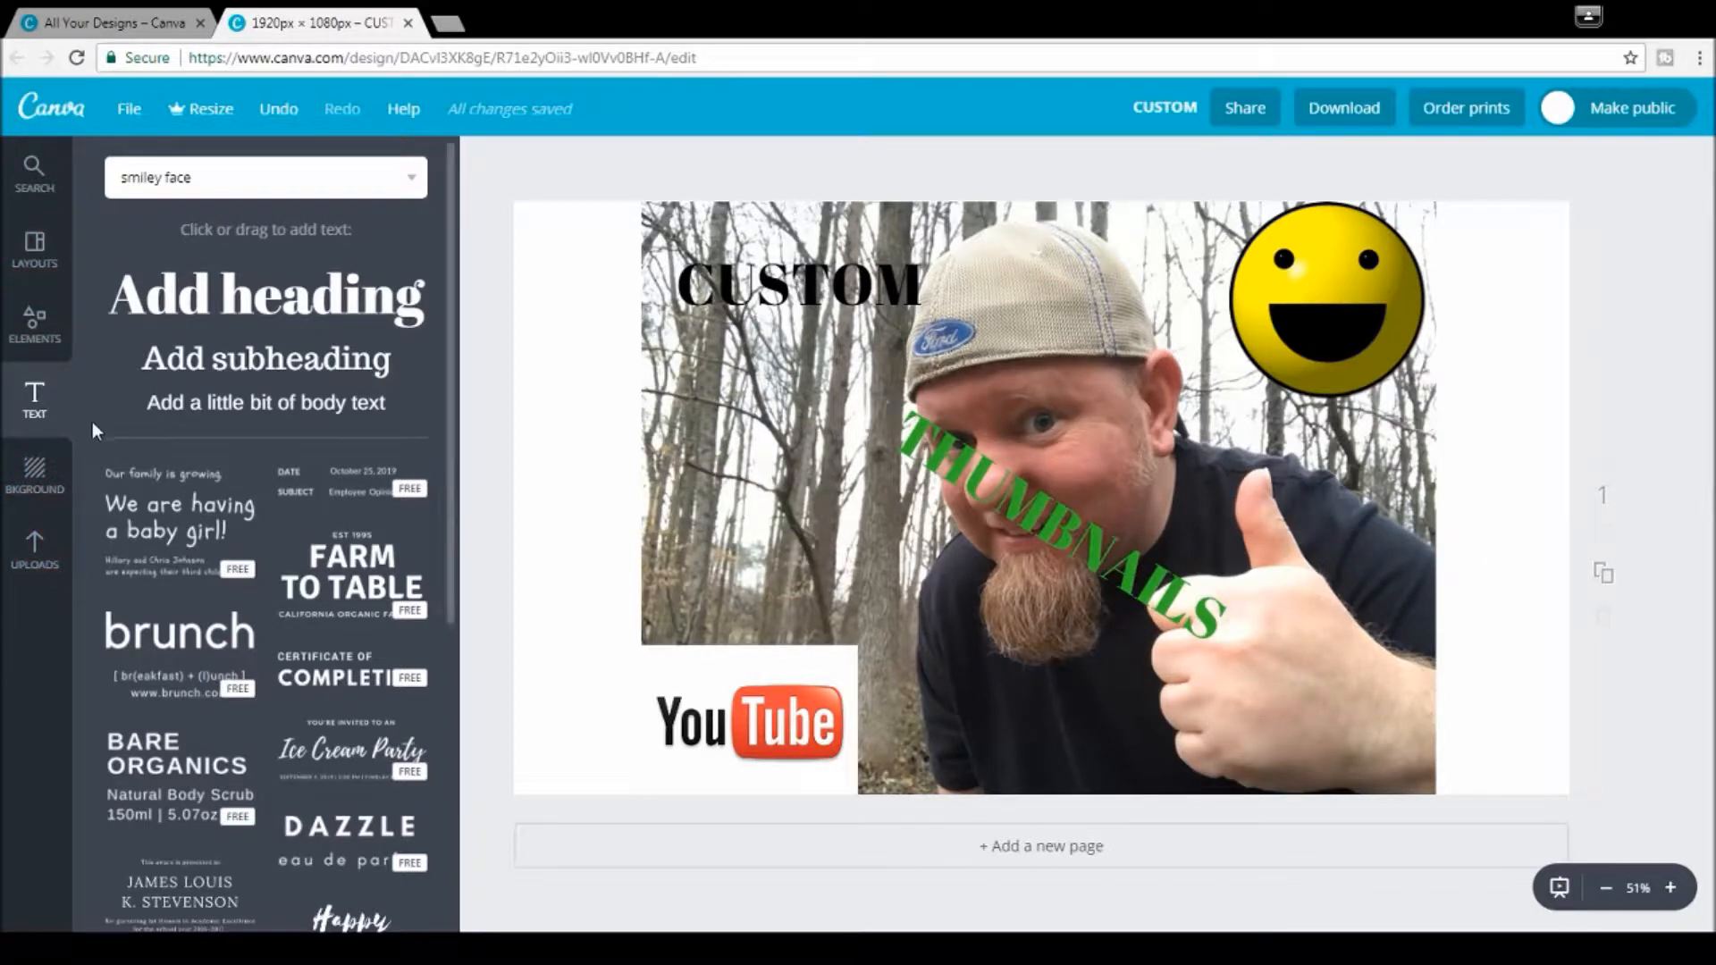
Step: Try a dashed-outline triangle shape at a reduced size over the photo and delete it again
click(31, 331)
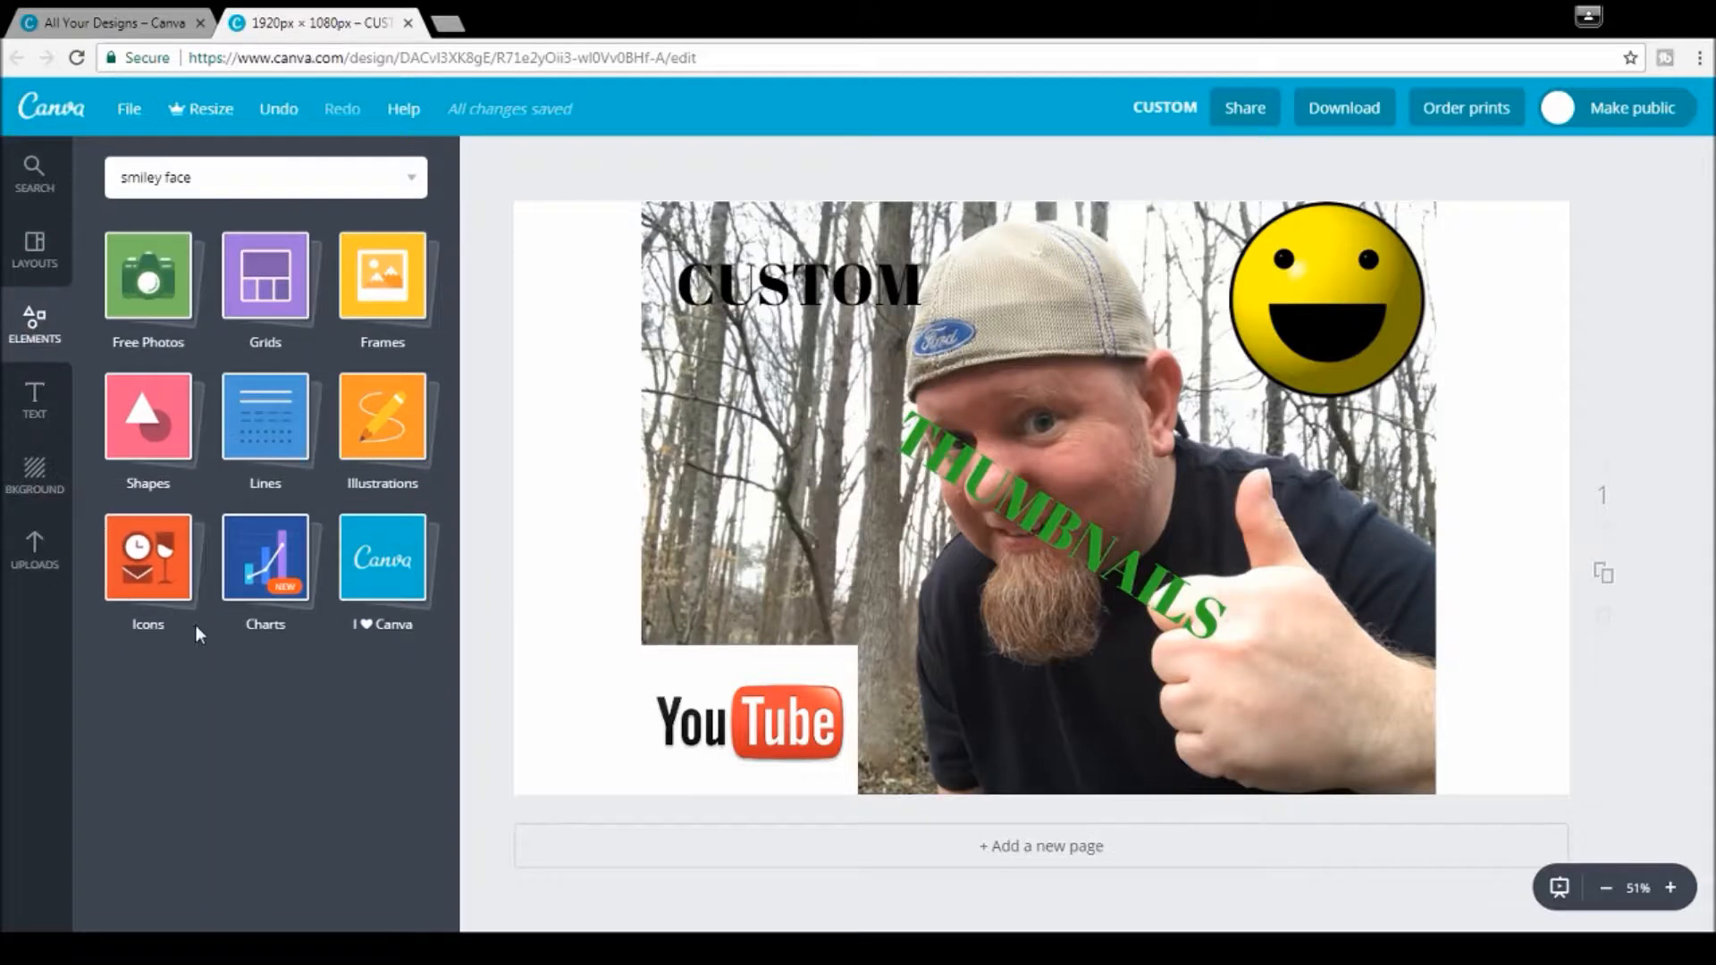
click(149, 422)
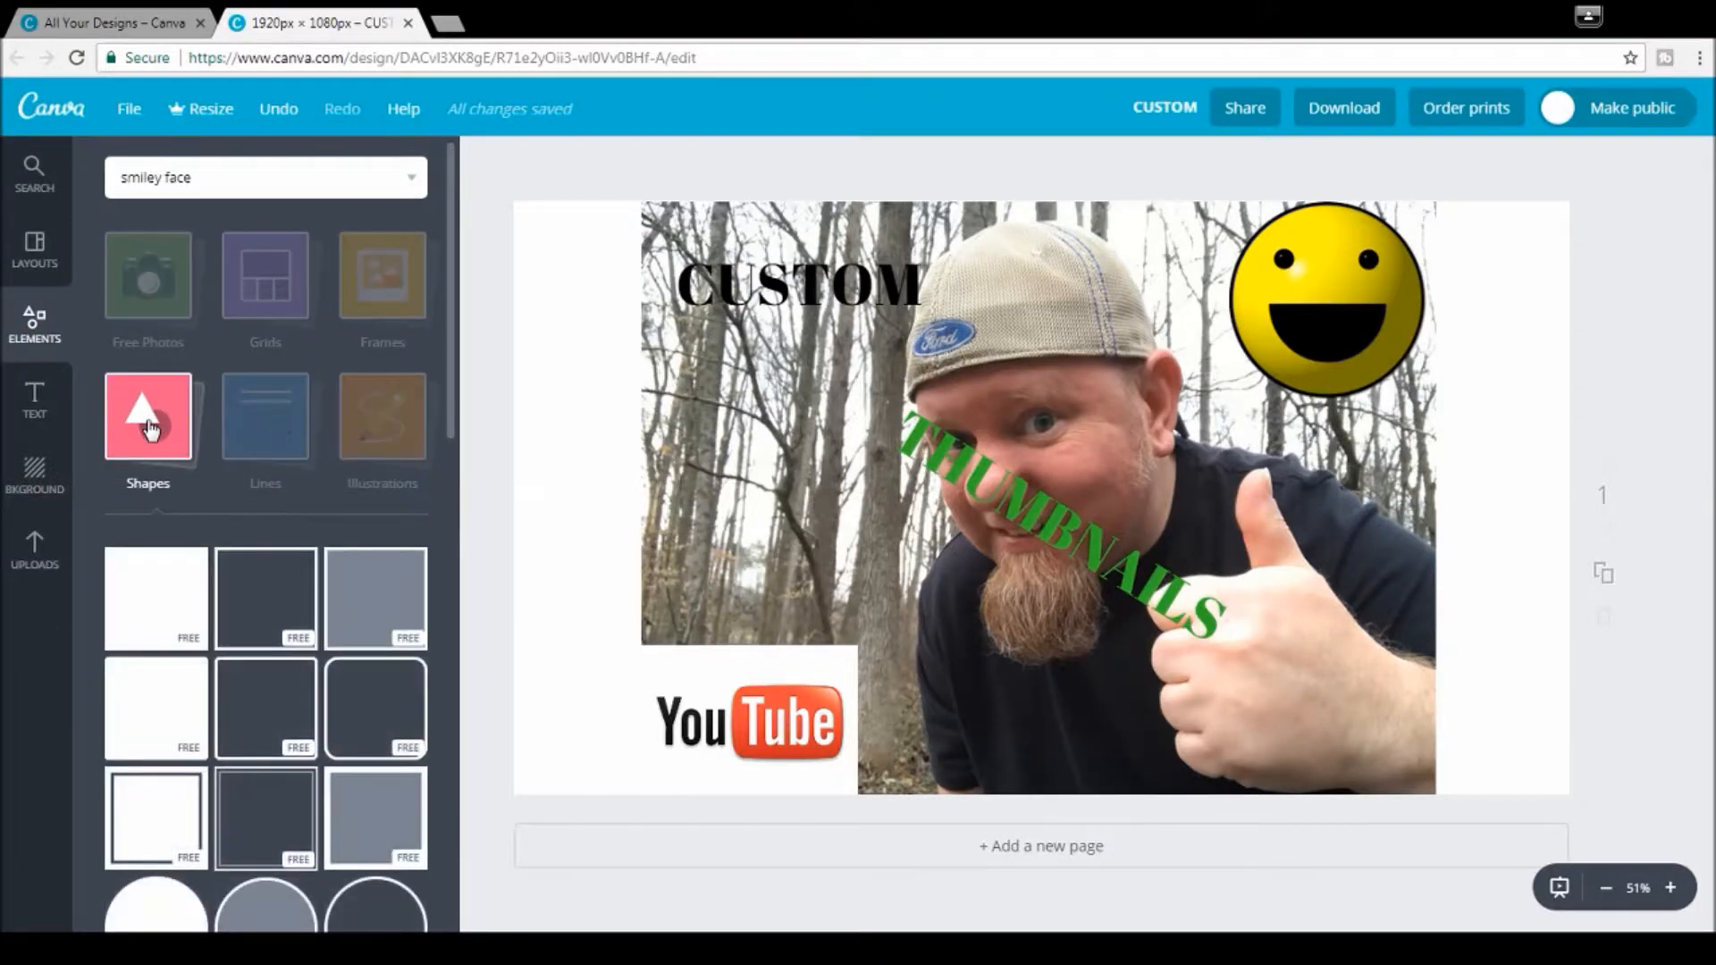
drag(447, 408, 487, 749)
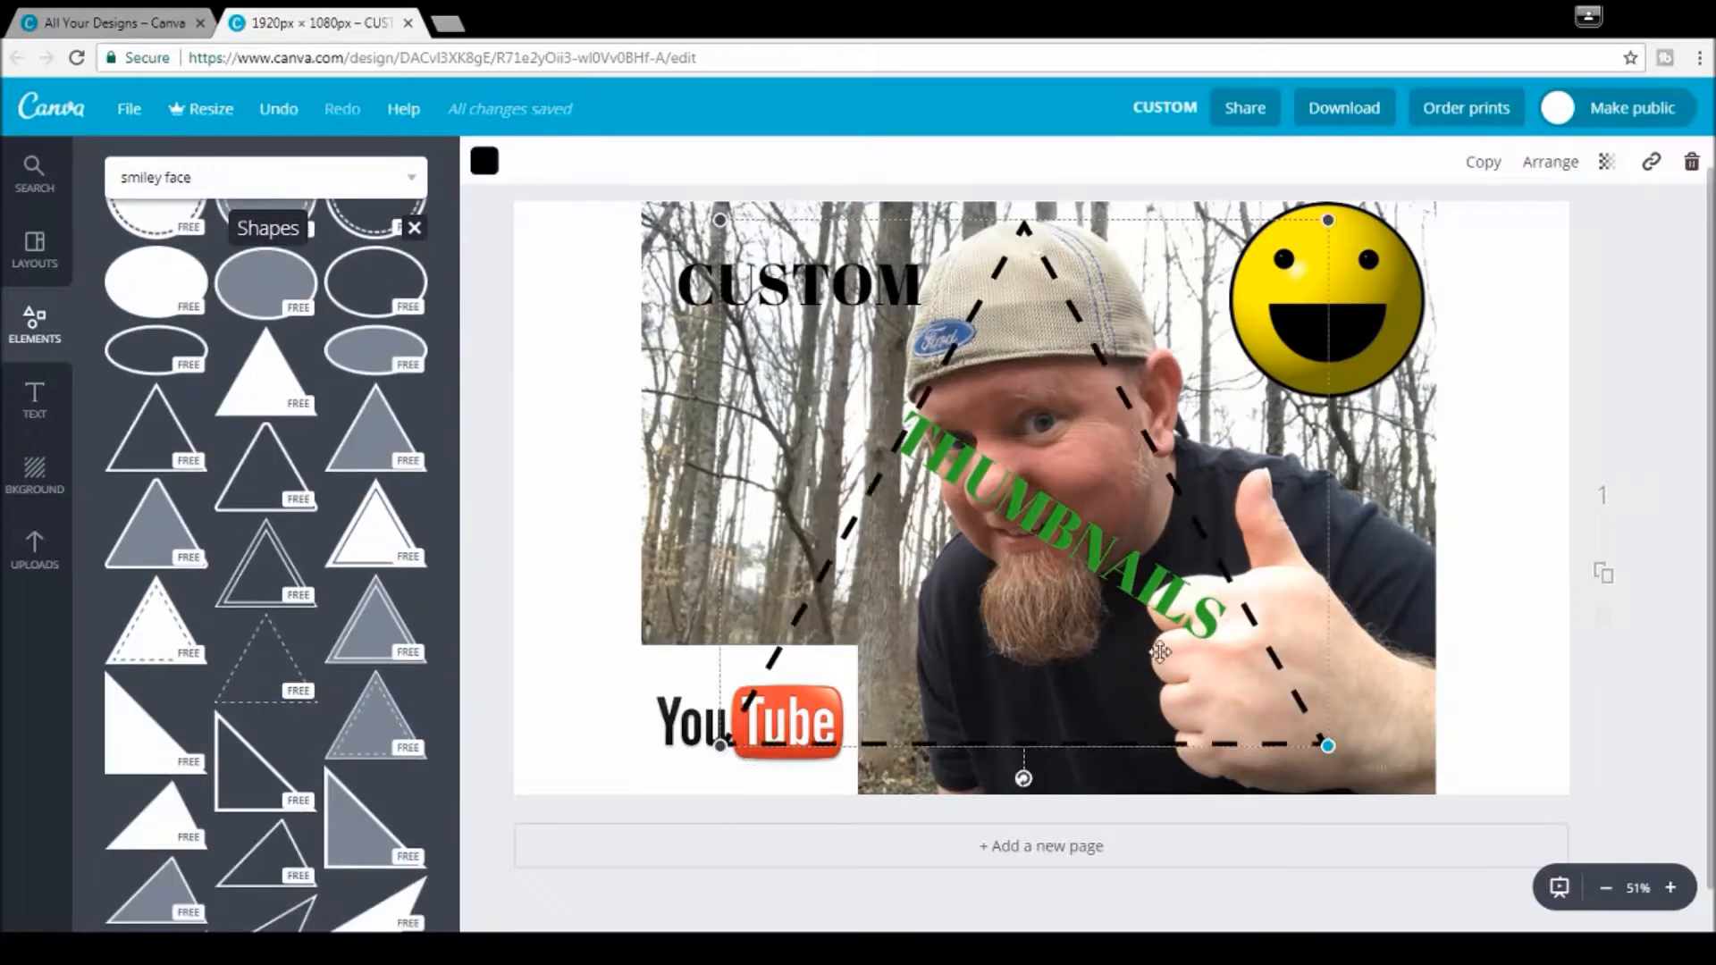
drag(1327, 745, 1091, 541)
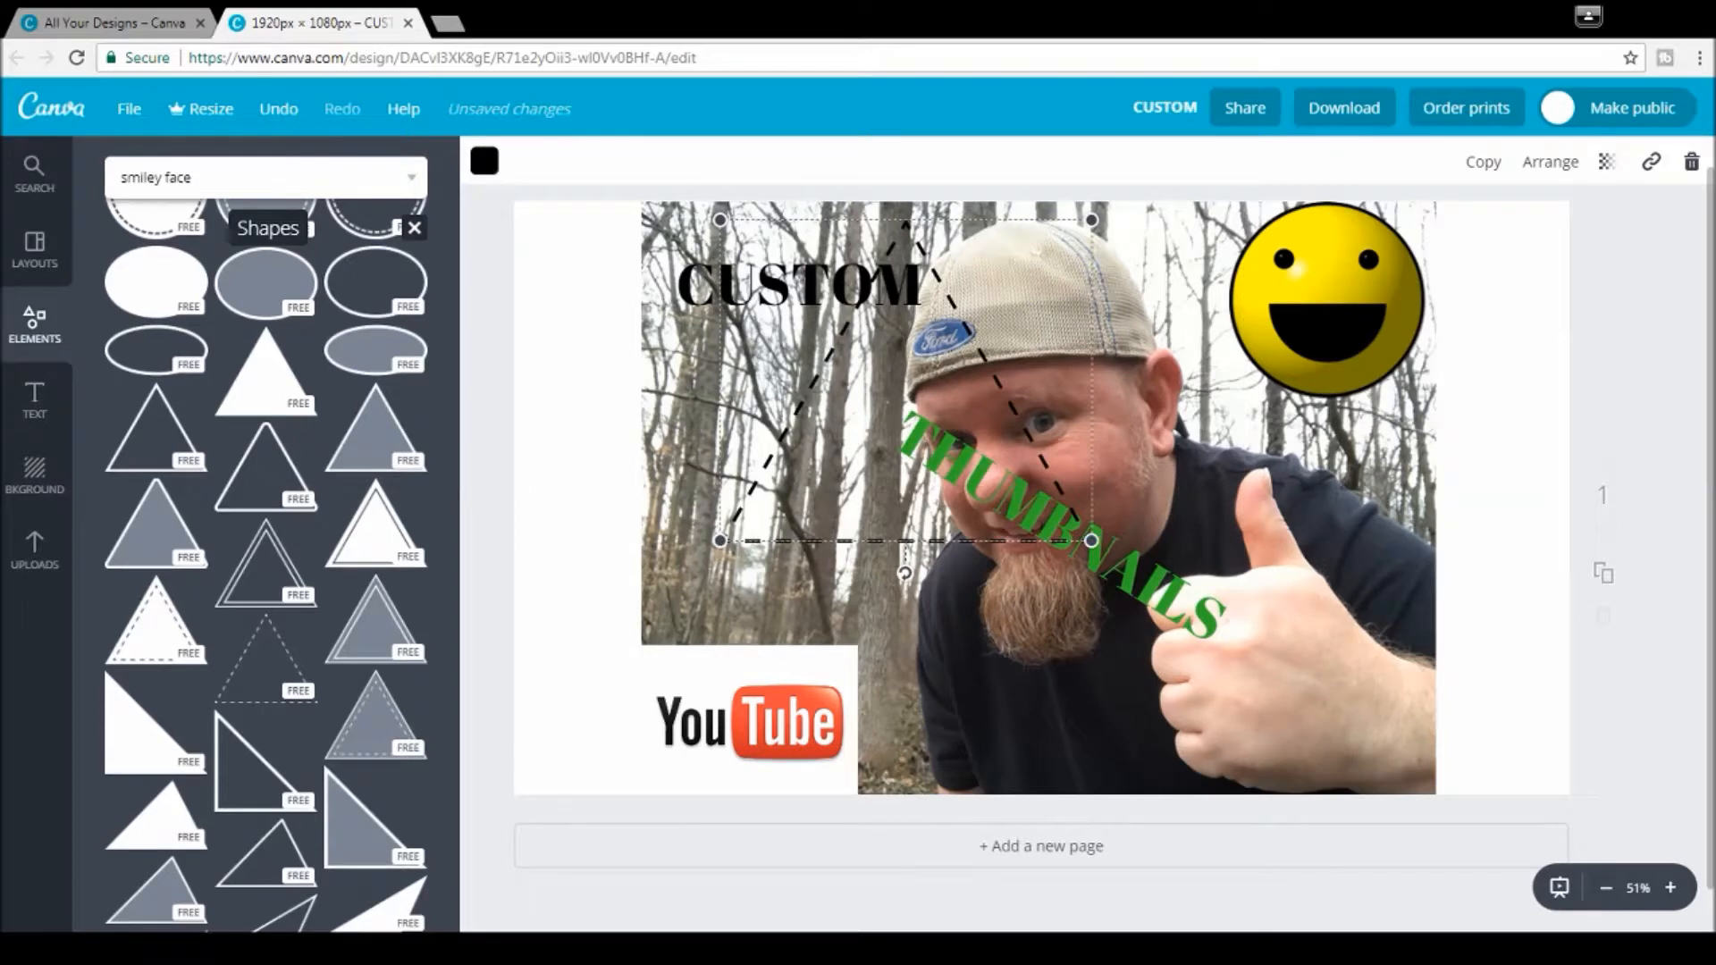
click(1692, 162)
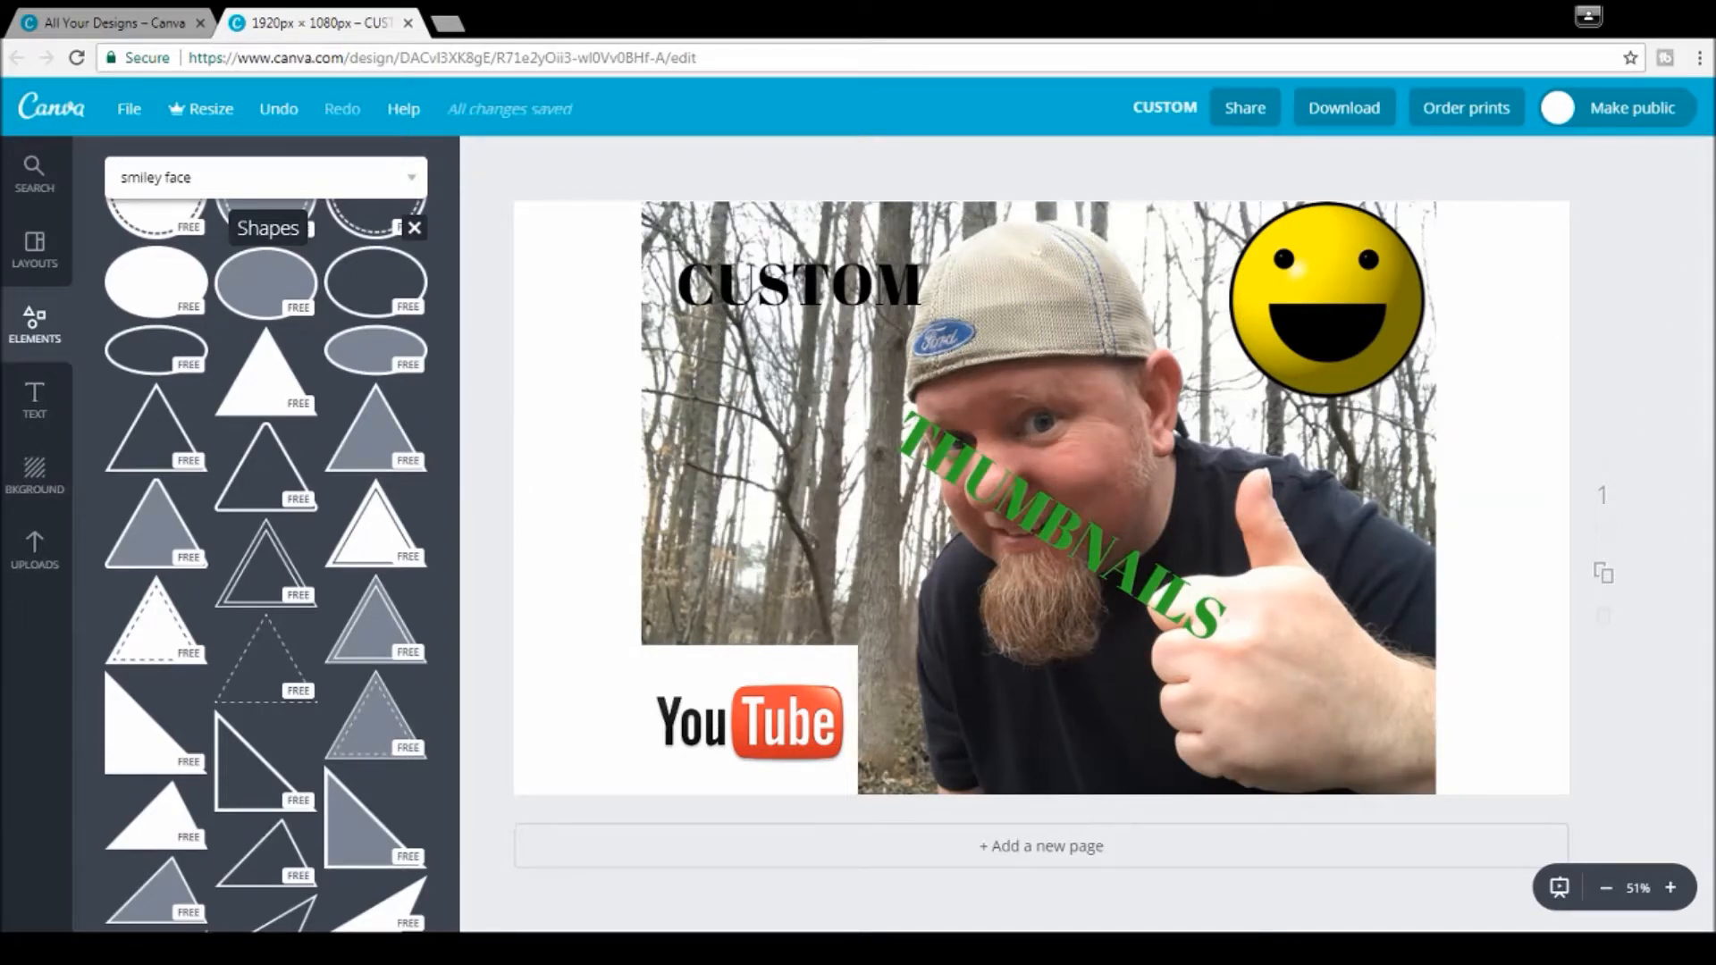